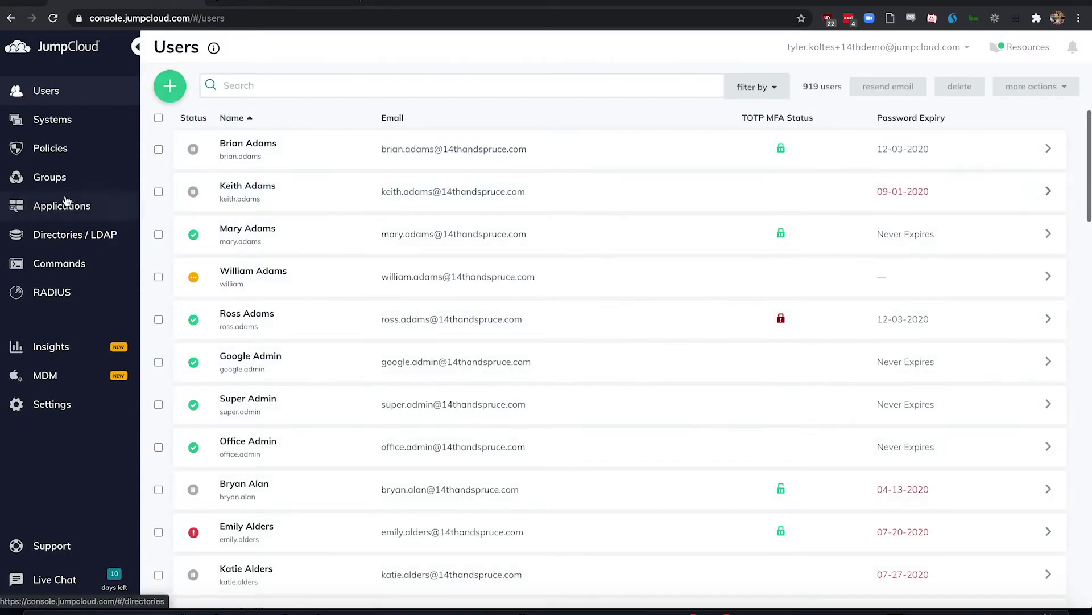
Step: Review the Macbook's MDM enrollment status and its applied policy results
left_click(75, 238)
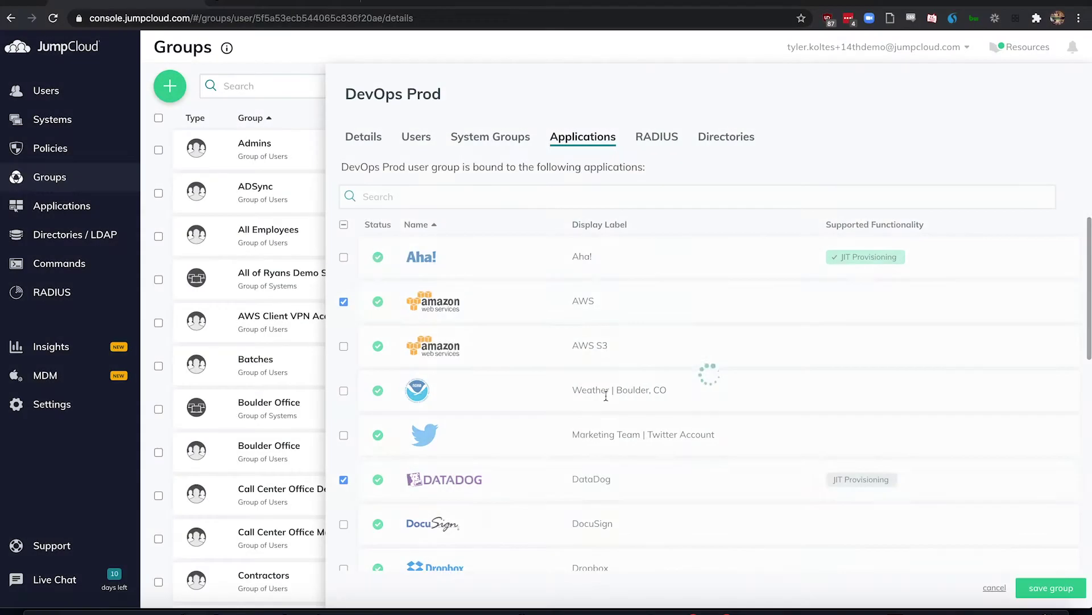
scroll(605, 397, "down", 6)
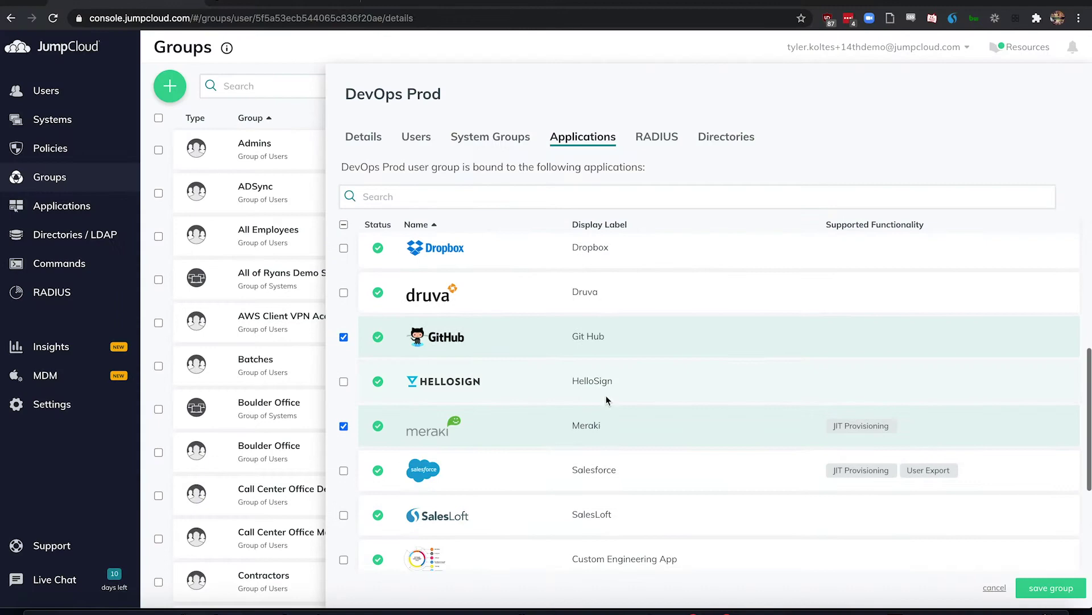
scroll(606, 400, "down", 5)
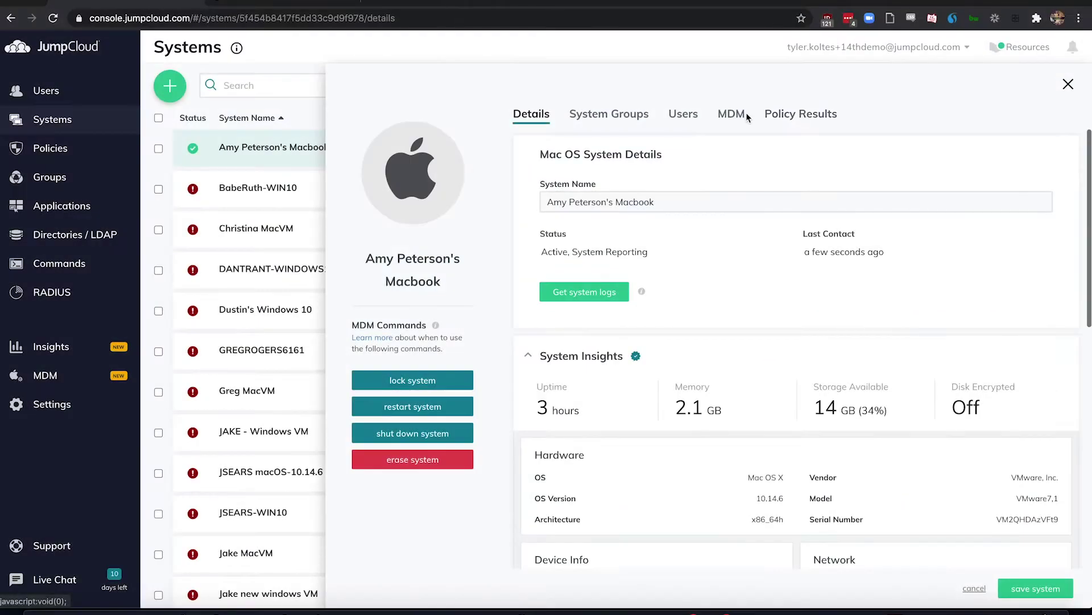
left_click(731, 114)
left_click(777, 116)
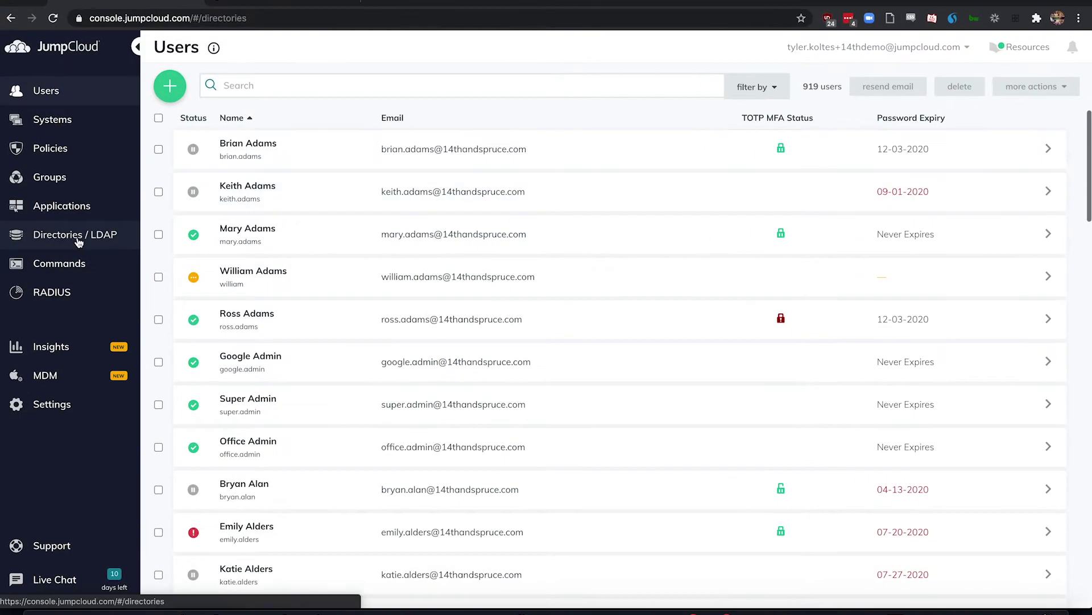
Step: Browse the directory types that can be connected, then bring up the Google Admin users list
left_click(78, 241)
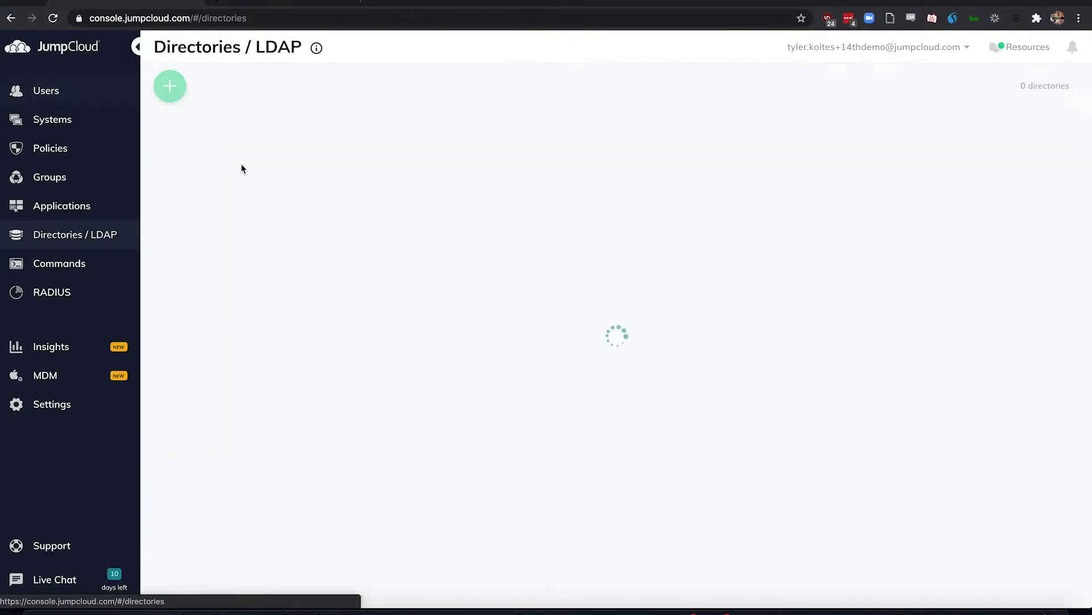
left_click(170, 88)
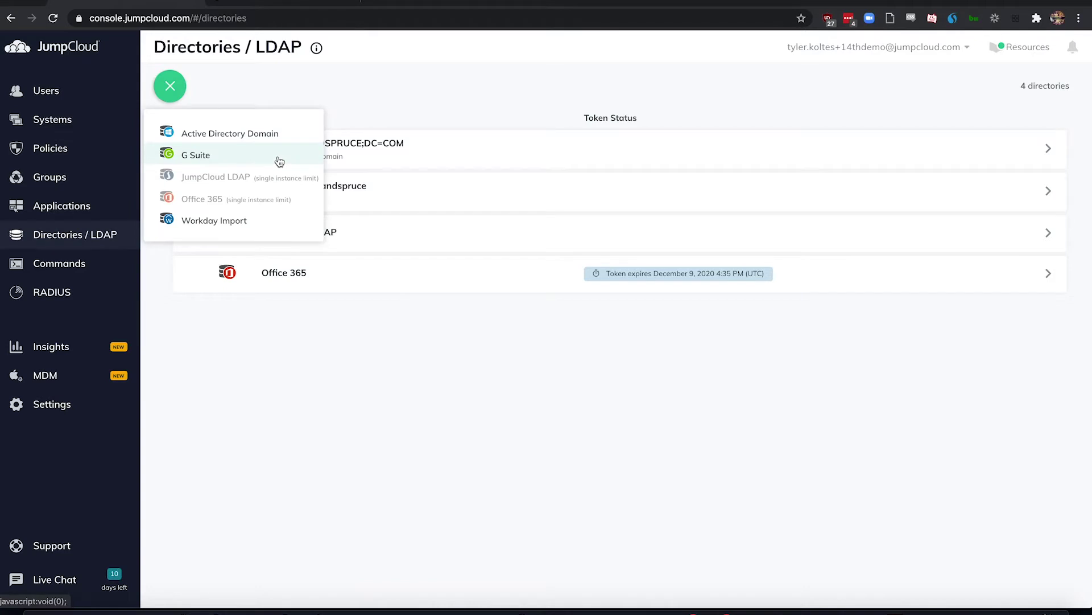
left_click(424, 411)
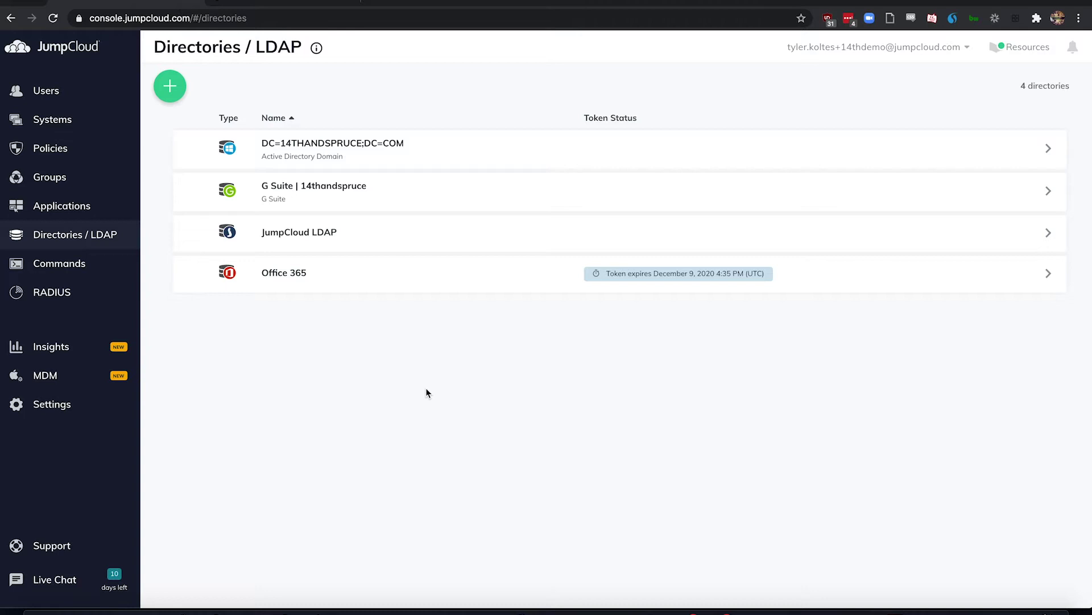
left_click(288, 5)
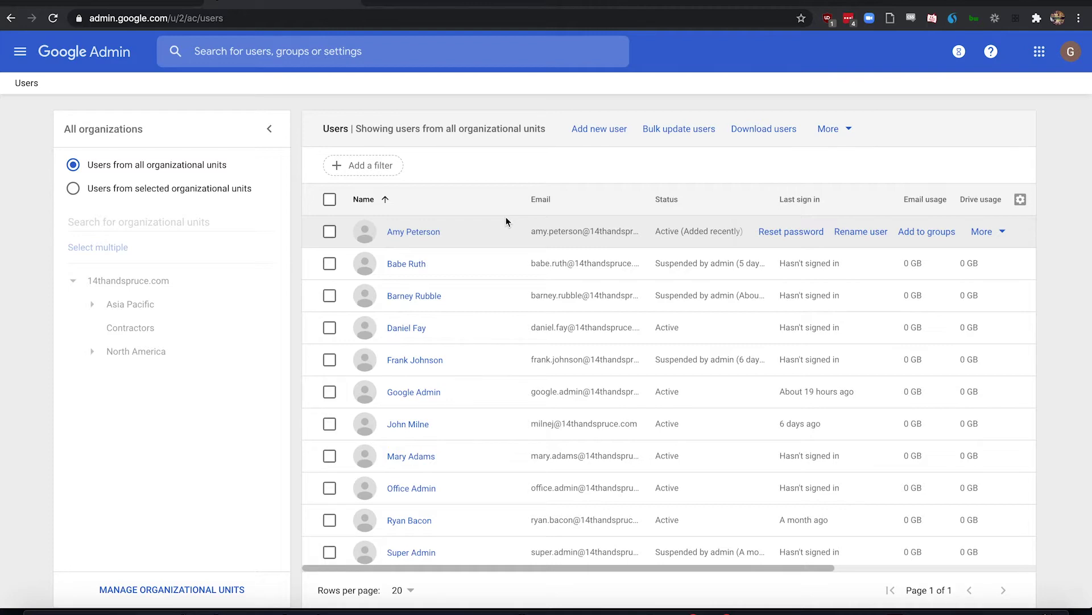
Step: Import the new employee's account from the G Suite directory into JumpCloud
left_click(131, 5)
left_click(381, 193)
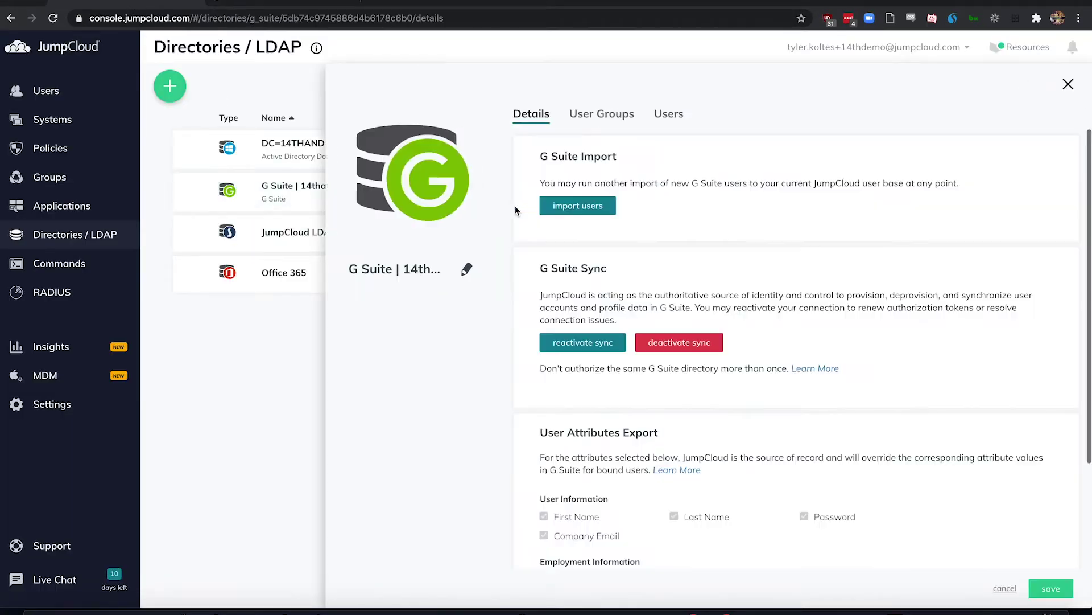
left_click(571, 212)
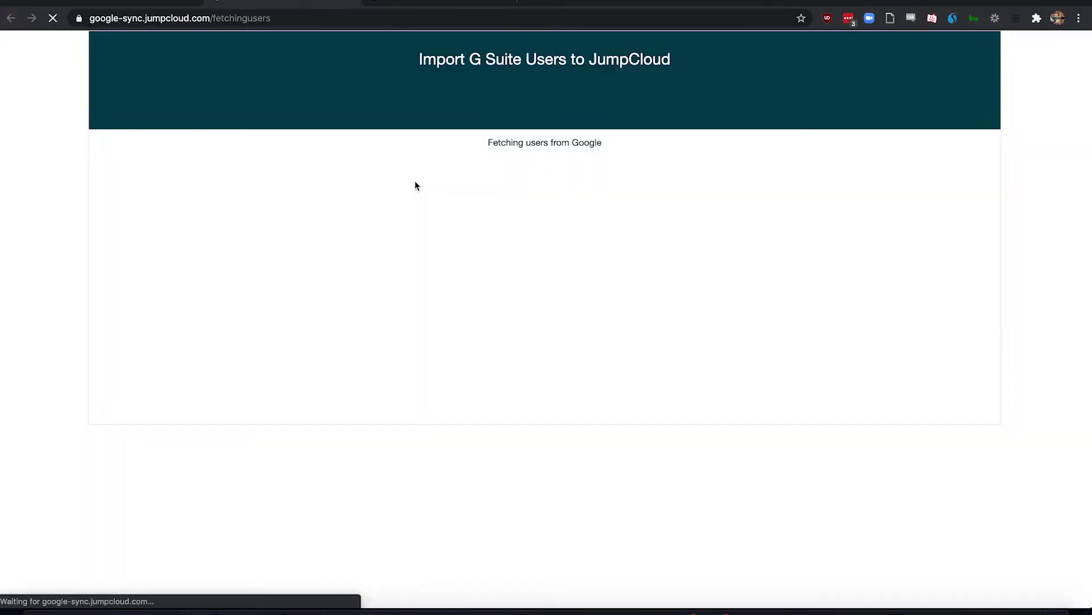
left_click(104, 235)
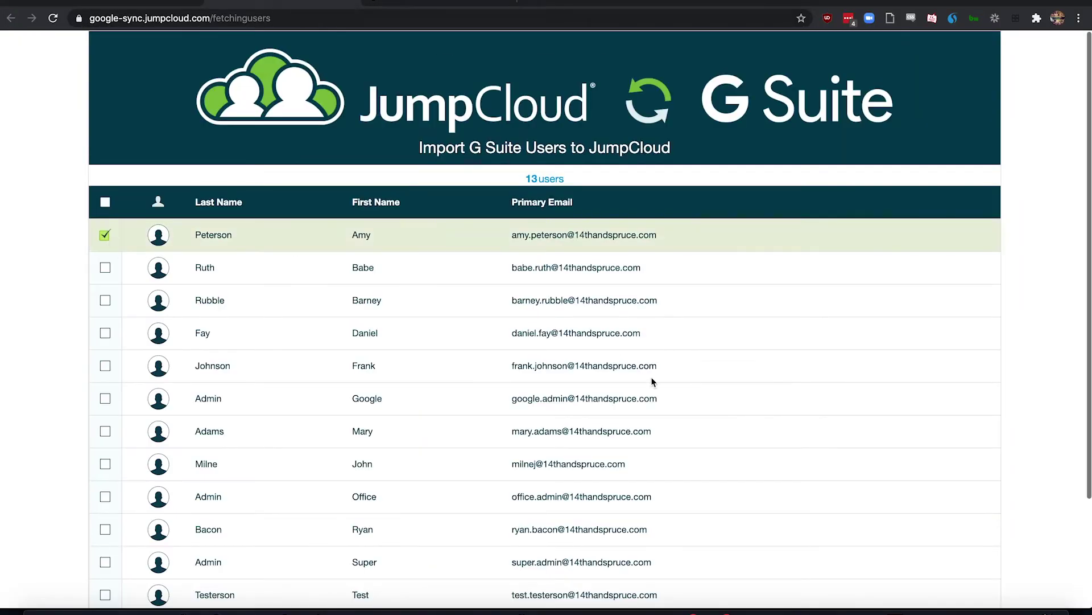
scroll(653, 381, "down", 3)
scroll(653, 381, "up", 1)
left_click(930, 589)
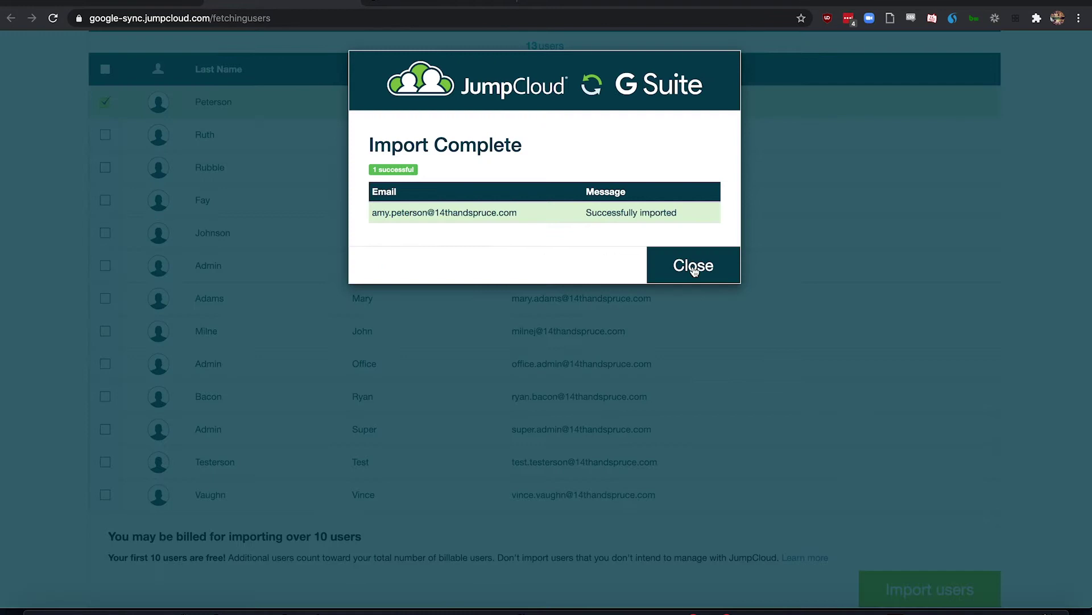
left_click(679, 269)
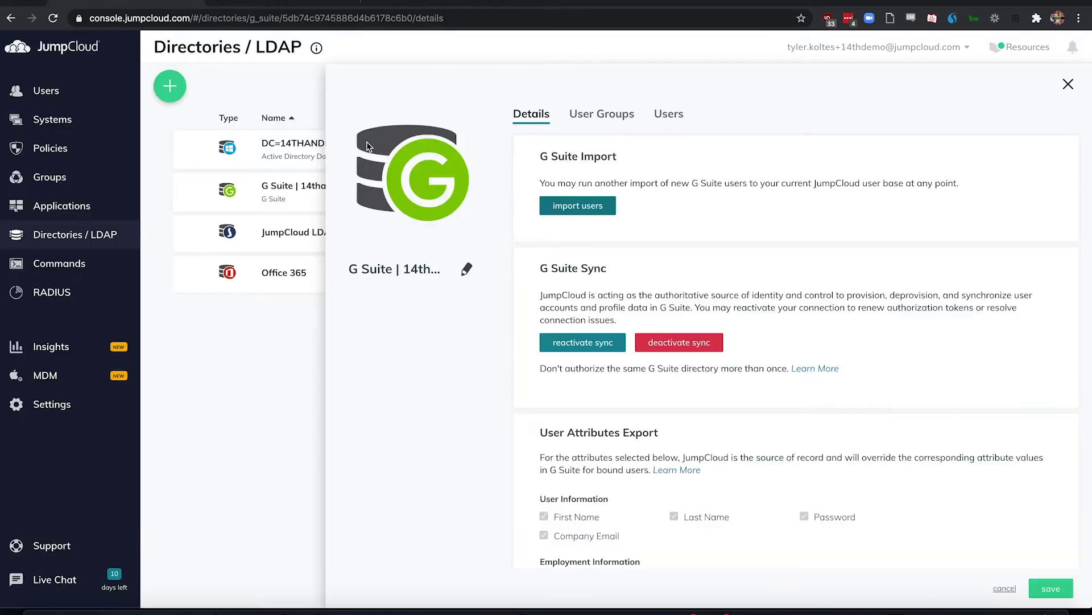
Step: Search the Users list for the new employee by first name and open her account details
left_click(57, 93)
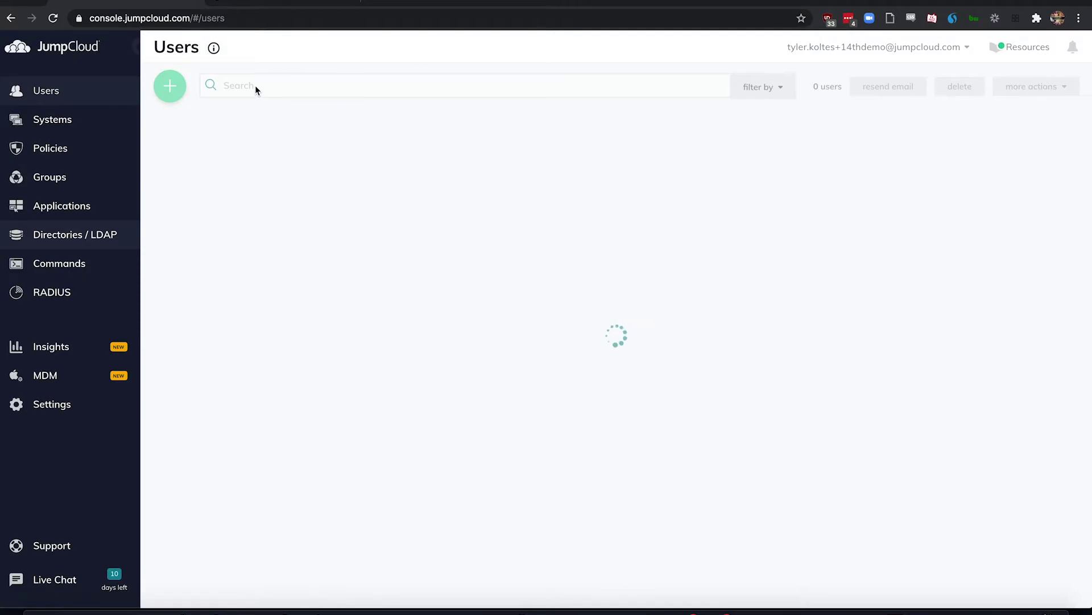
left_click(255, 86)
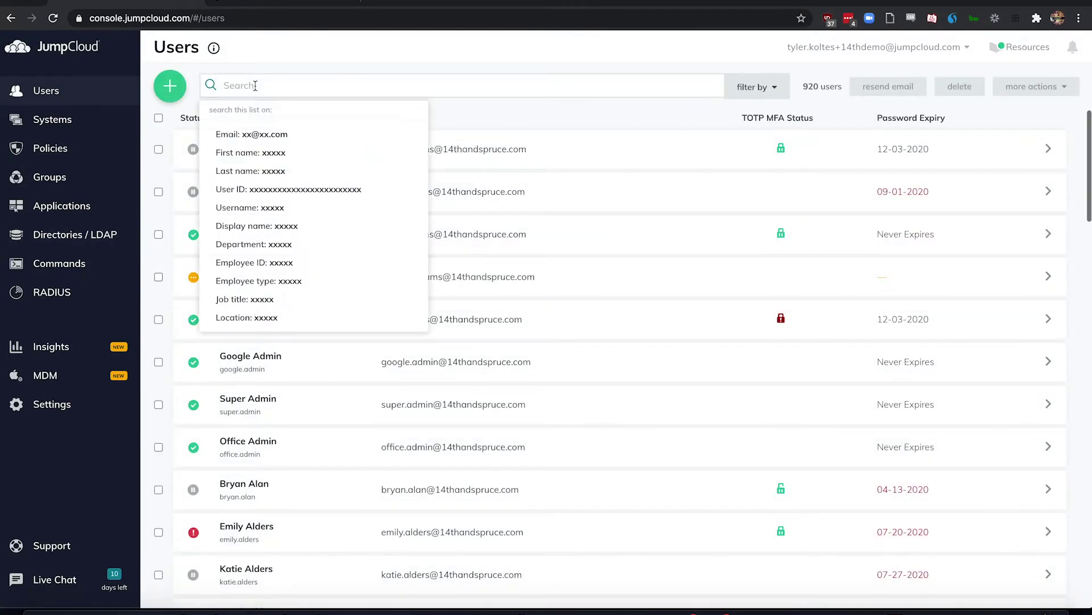
type("amy")
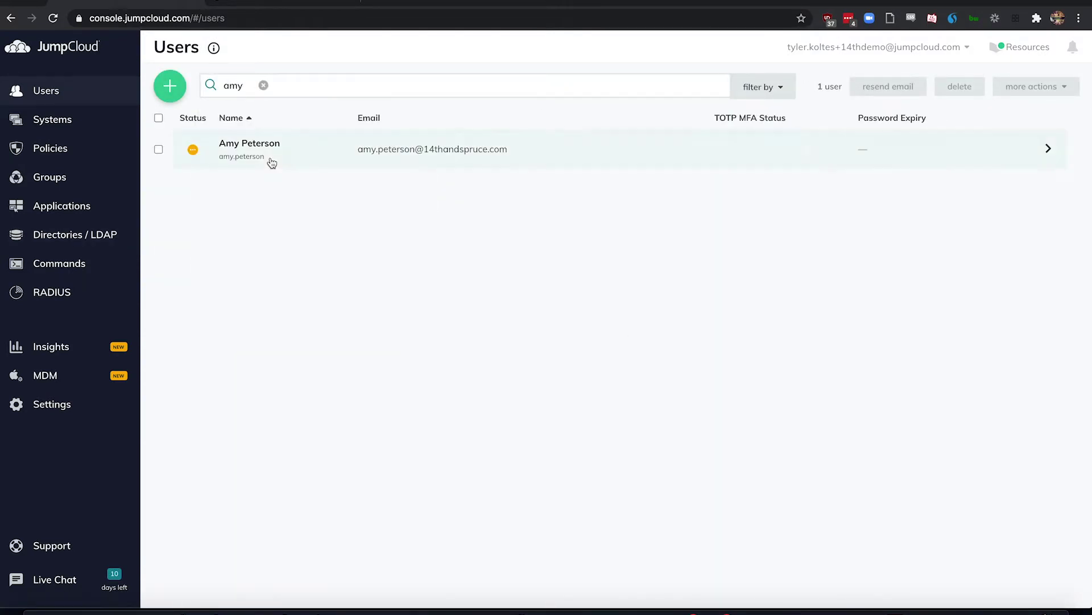
left_click(286, 155)
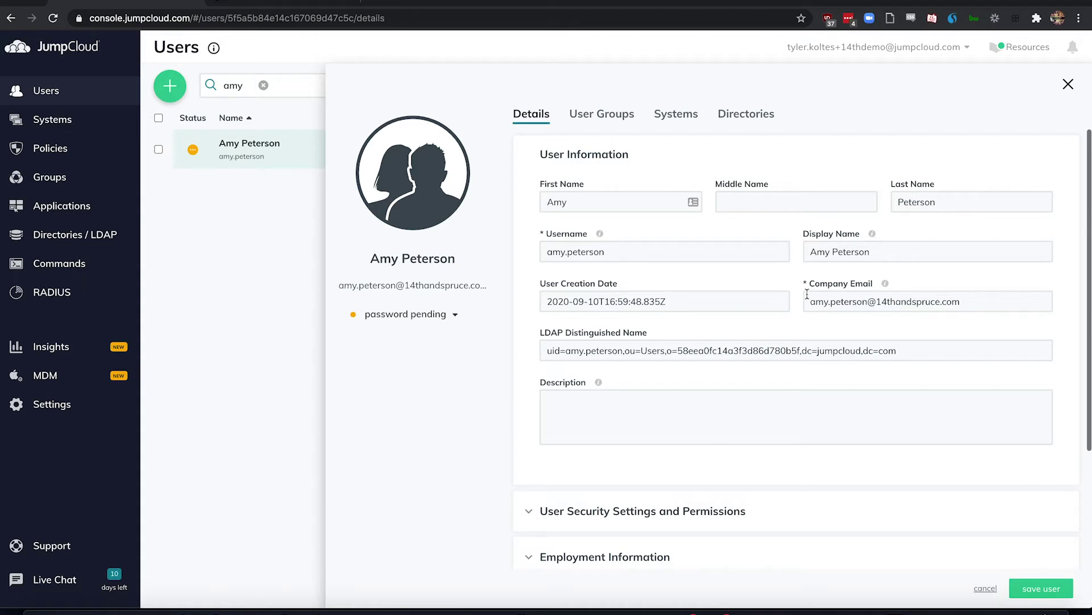
scroll(807, 294, "down", 3)
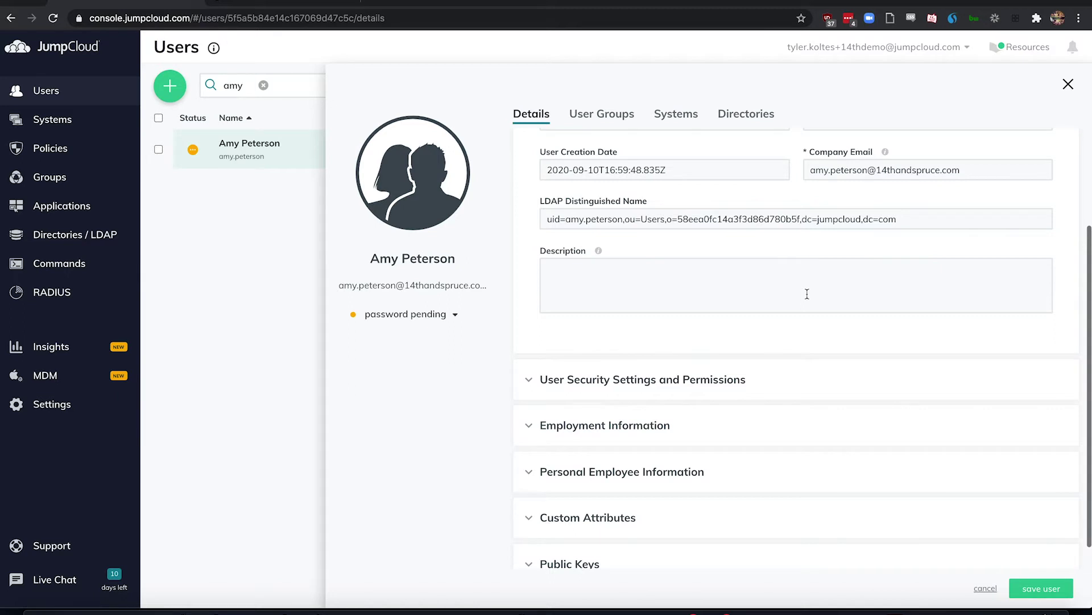
scroll(806, 293, "down", 1)
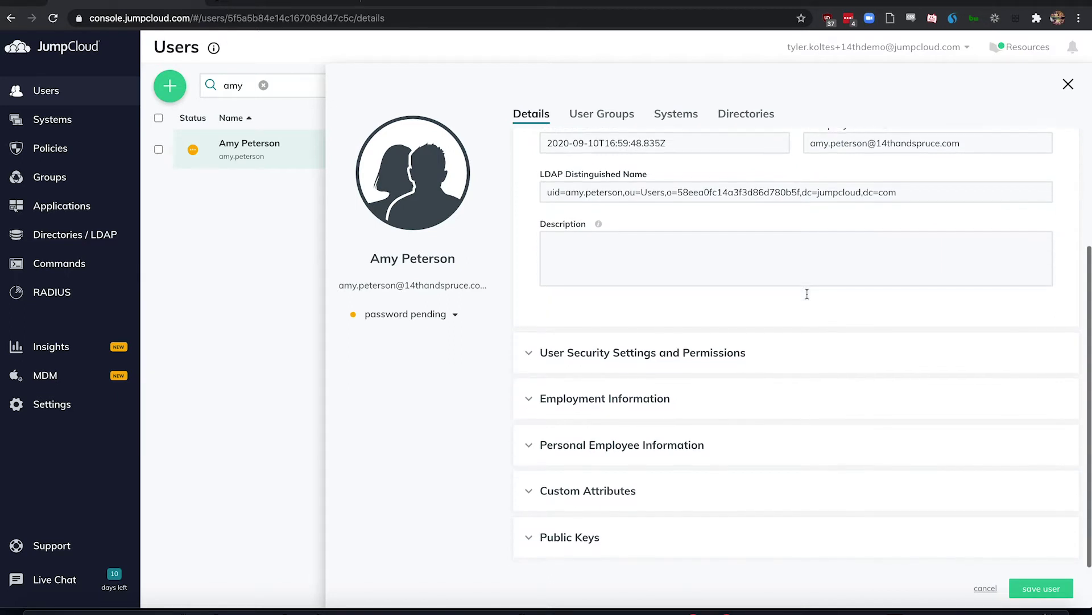
Step: Give the employee a new password and save, activating her account with expiry 12-09-2020
left_click(734, 353)
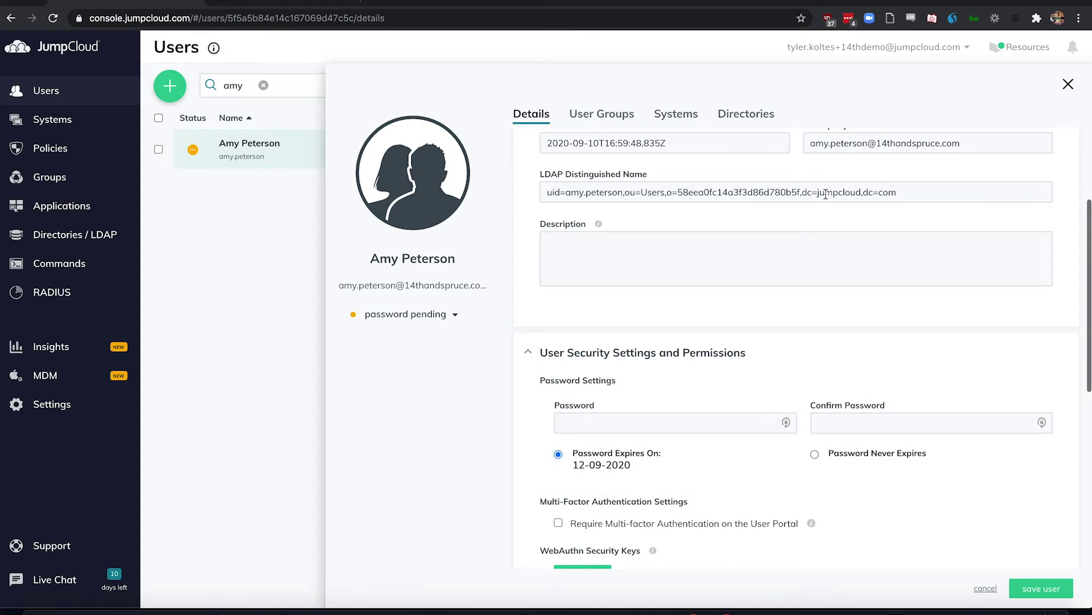
left_click(649, 425)
type("a")
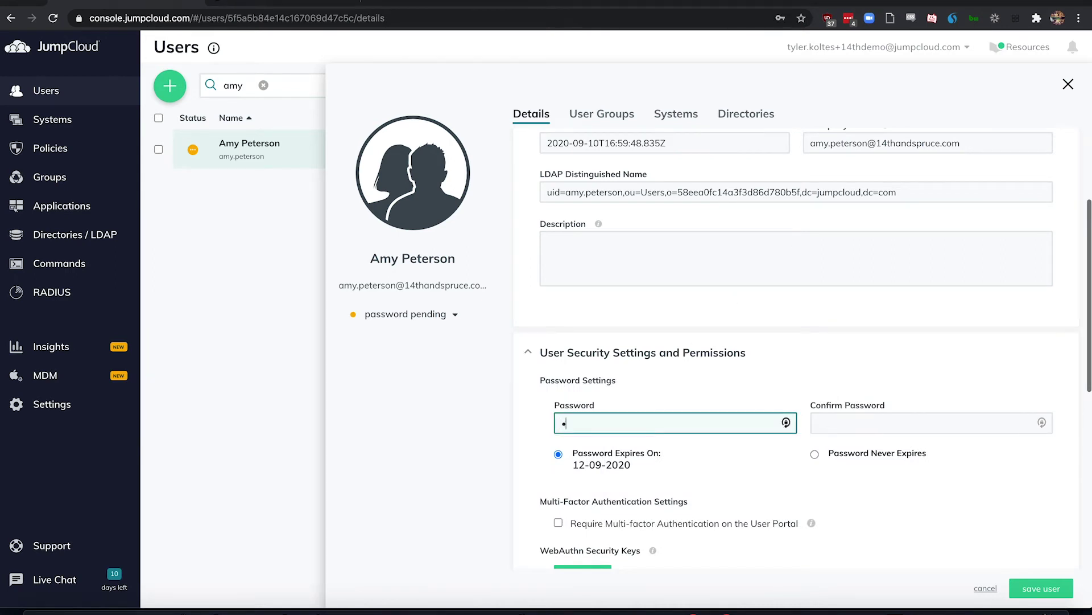
type("xxxxxxxxxx")
key("Tab")
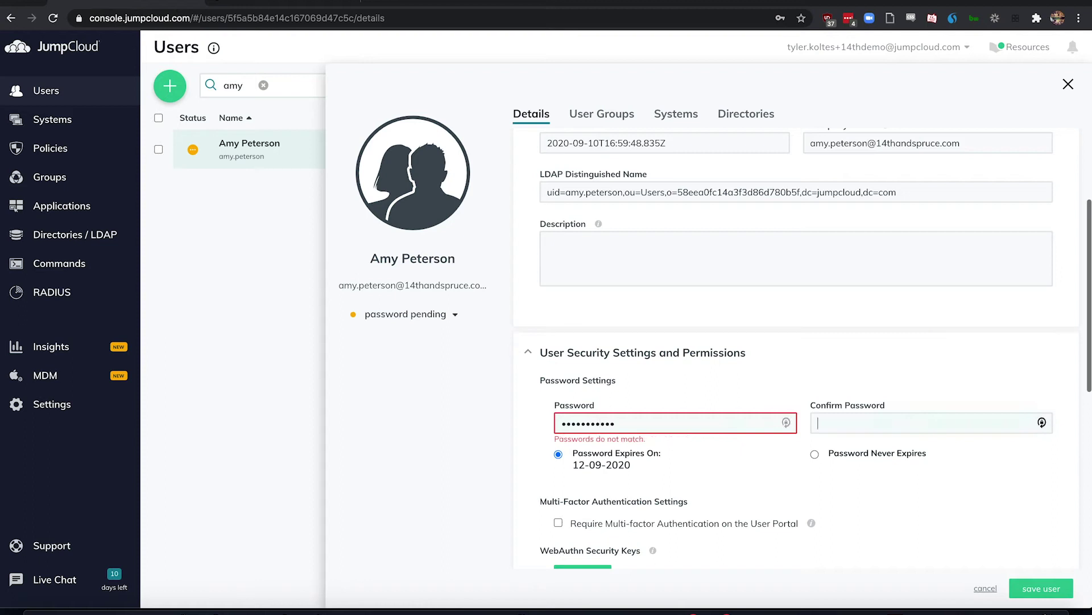
type("xxxxxxx")
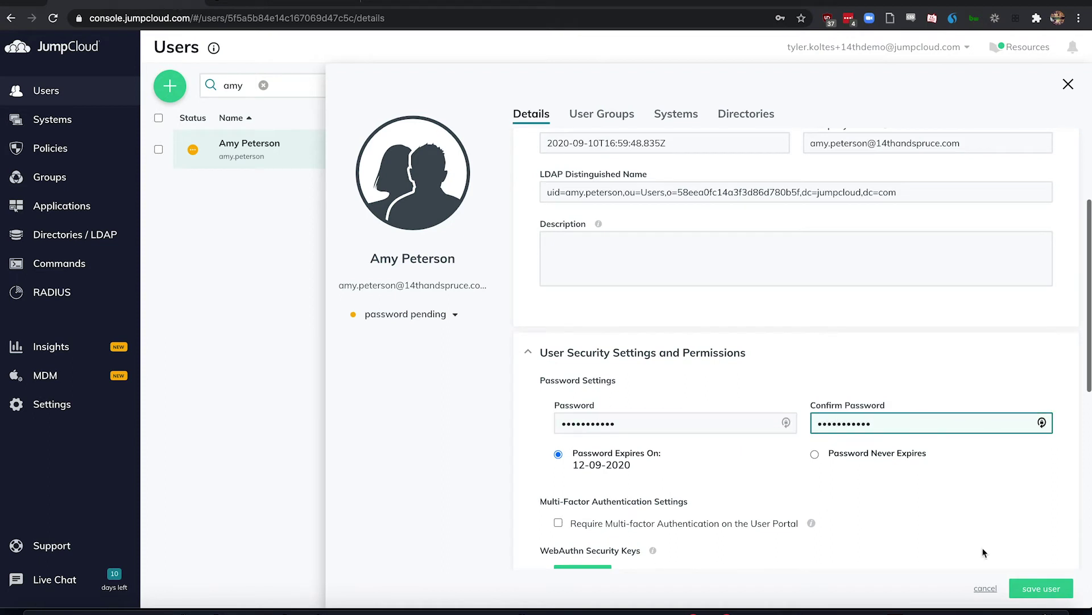
left_click(1030, 589)
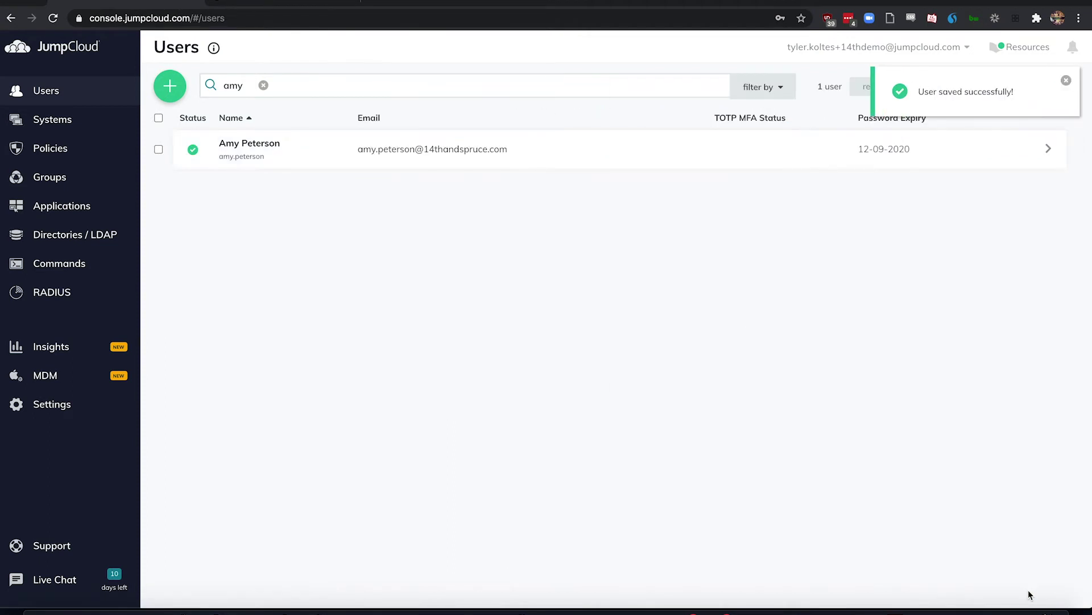
Step: Filter the employee's user groups by 'devops' to confirm her DevOps Prod membership
left_click(457, 153)
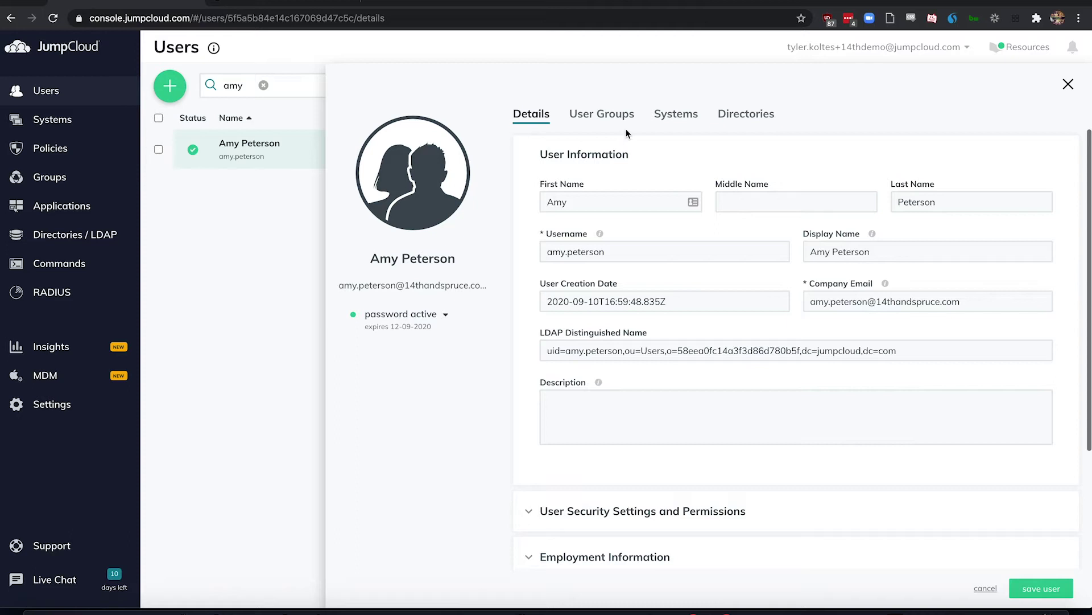
left_click(592, 119)
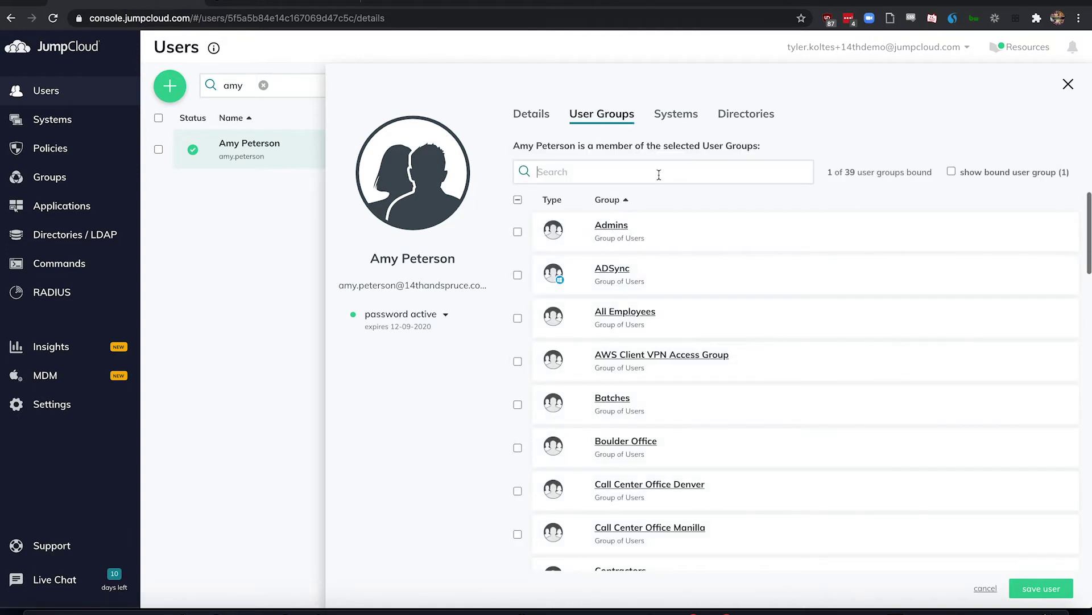
type("devops")
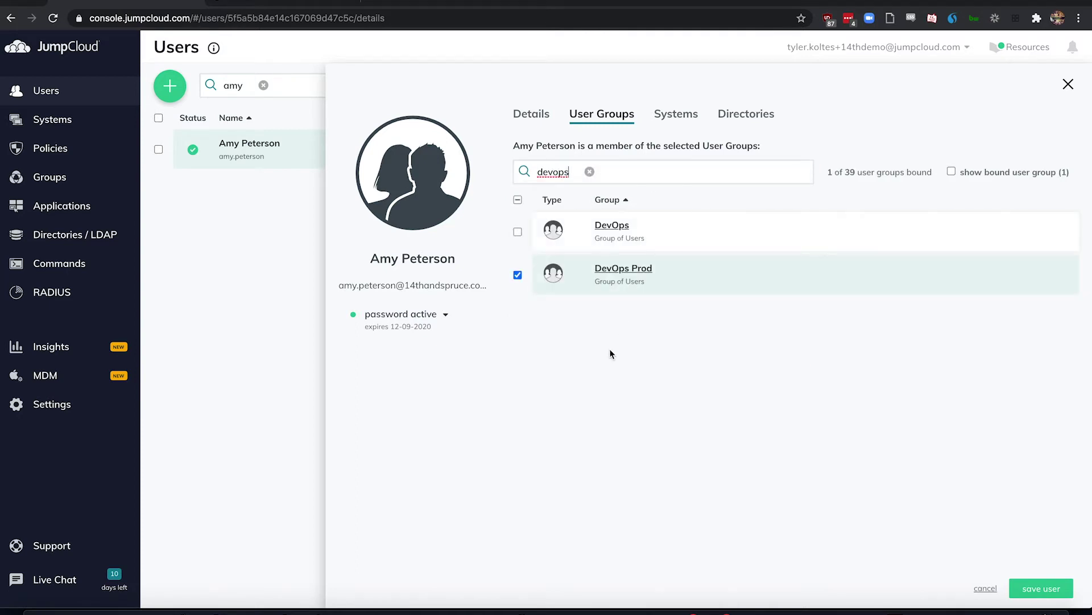
left_click(621, 274)
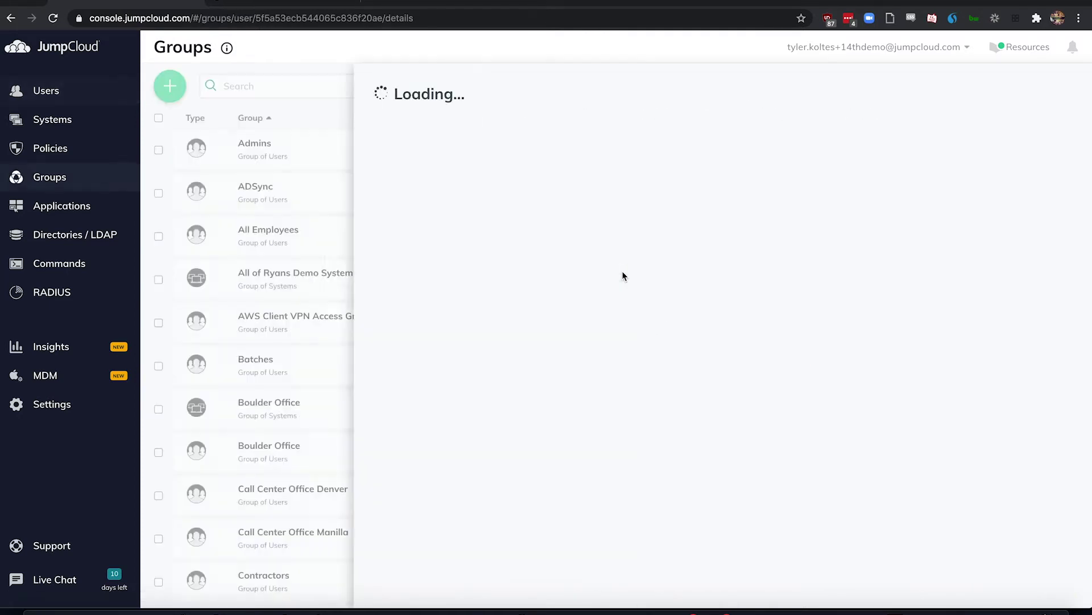
left_click(583, 137)
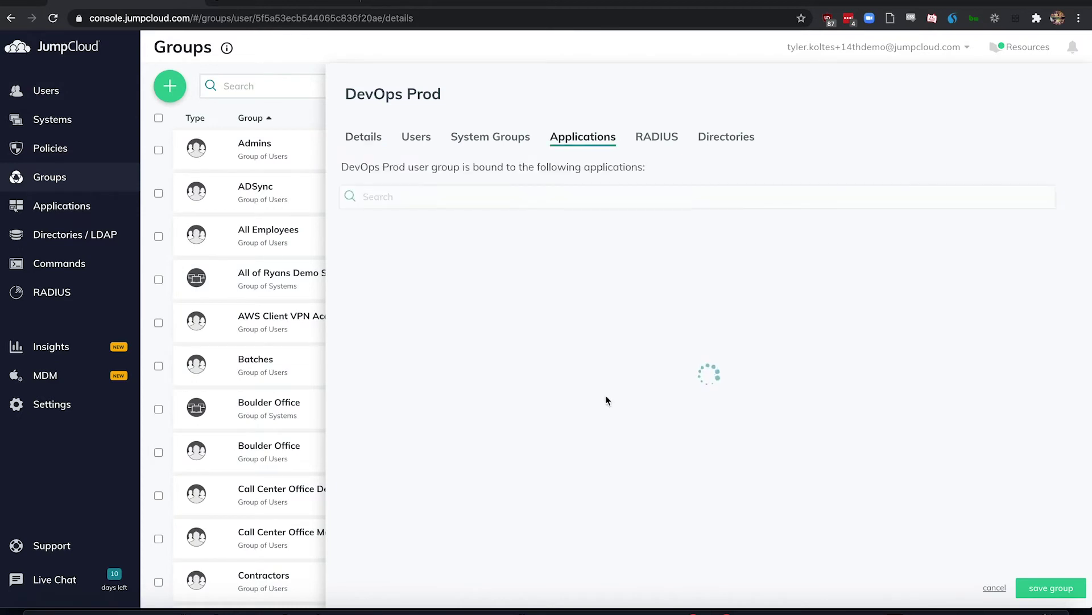
scroll(607, 400, "down", 10)
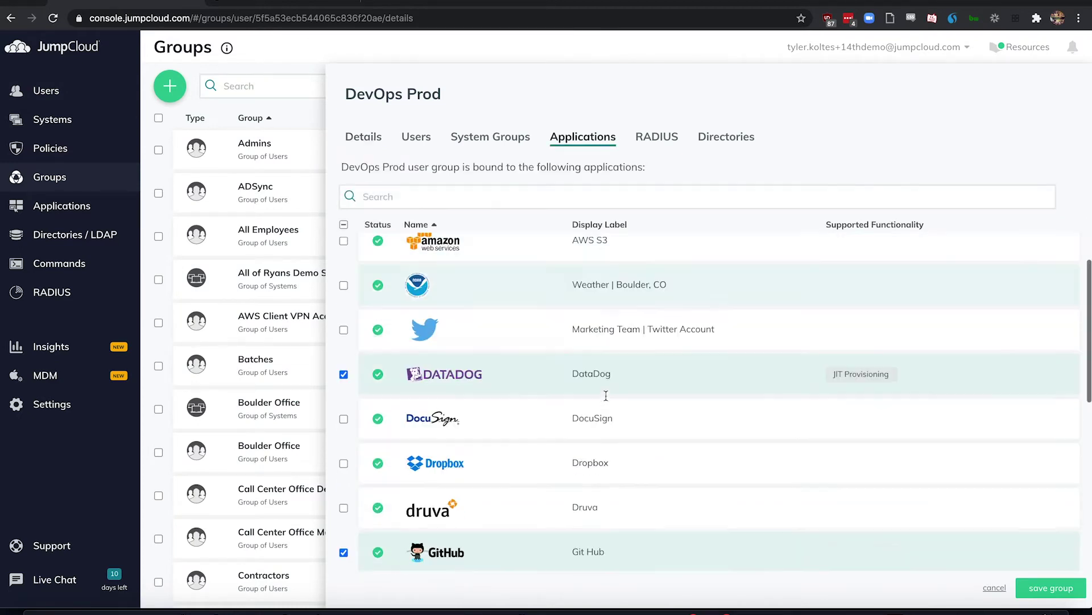
scroll(607, 400, "down", 2)
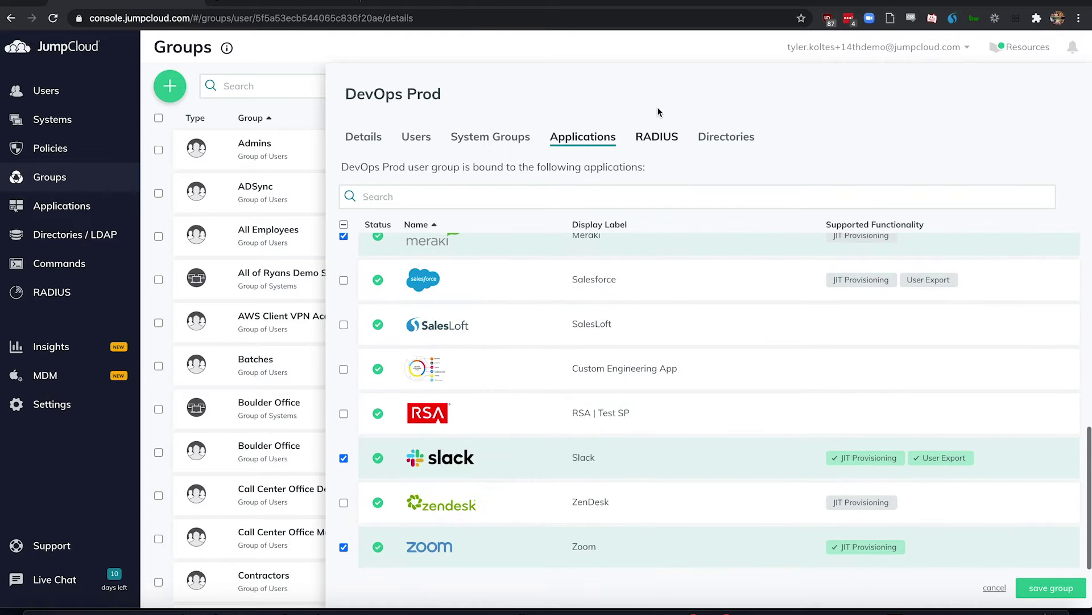
Step: Review DevOps Prod's RADIUS servers and bind the Office 365 directory to the group
left_click(657, 138)
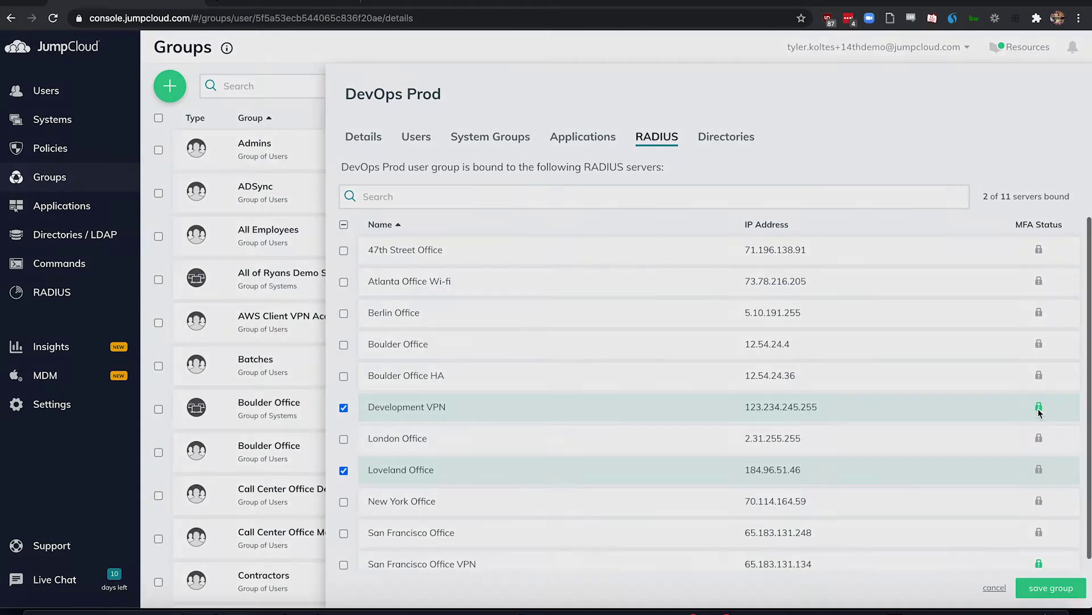
mouse_move(1039, 409)
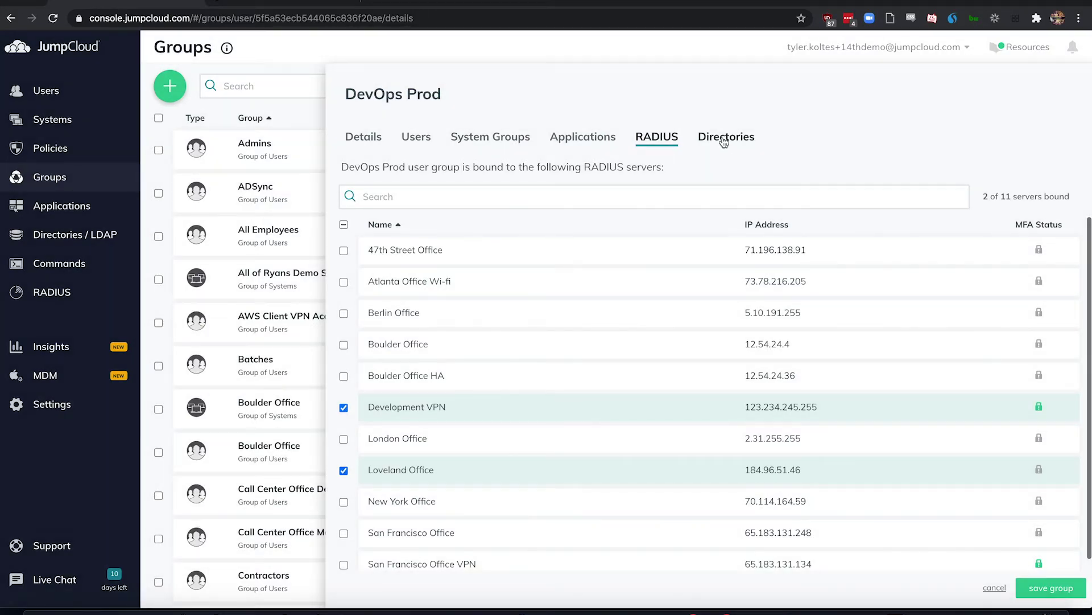
left_click(724, 140)
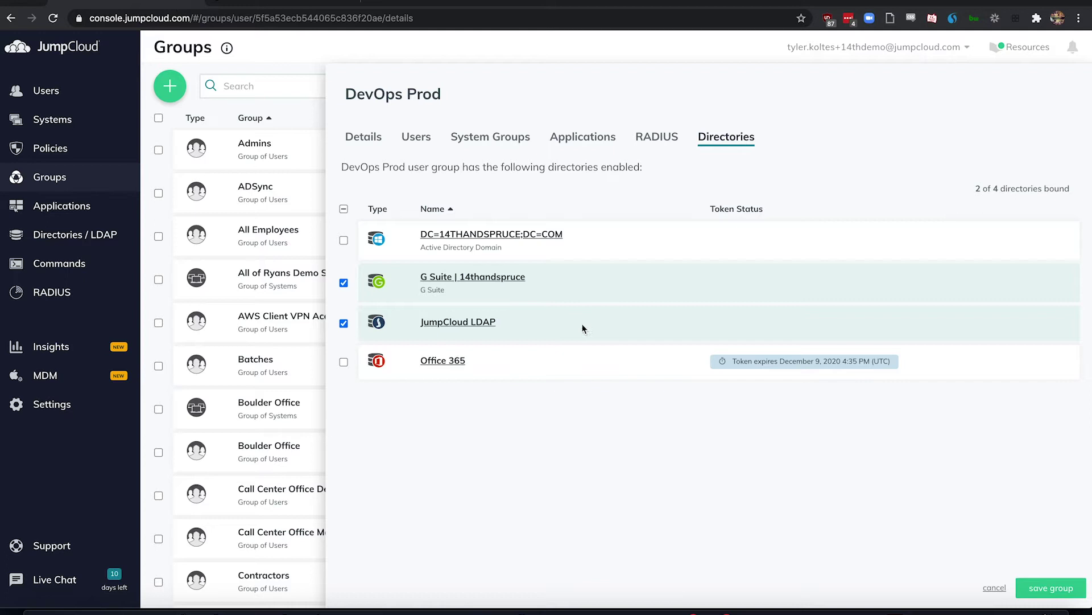
left_click(343, 362)
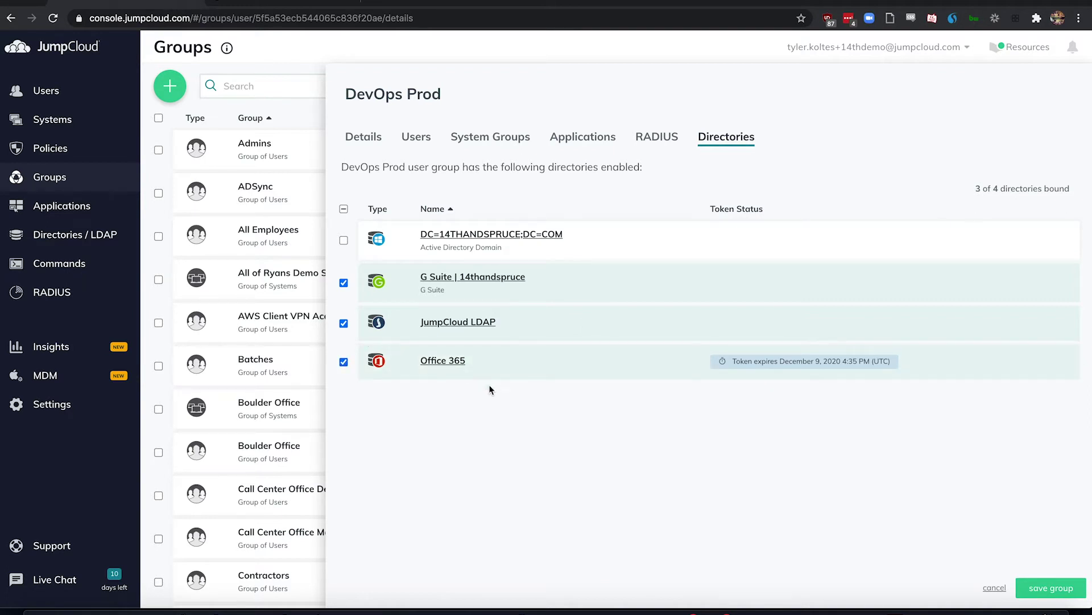
left_click(577, 141)
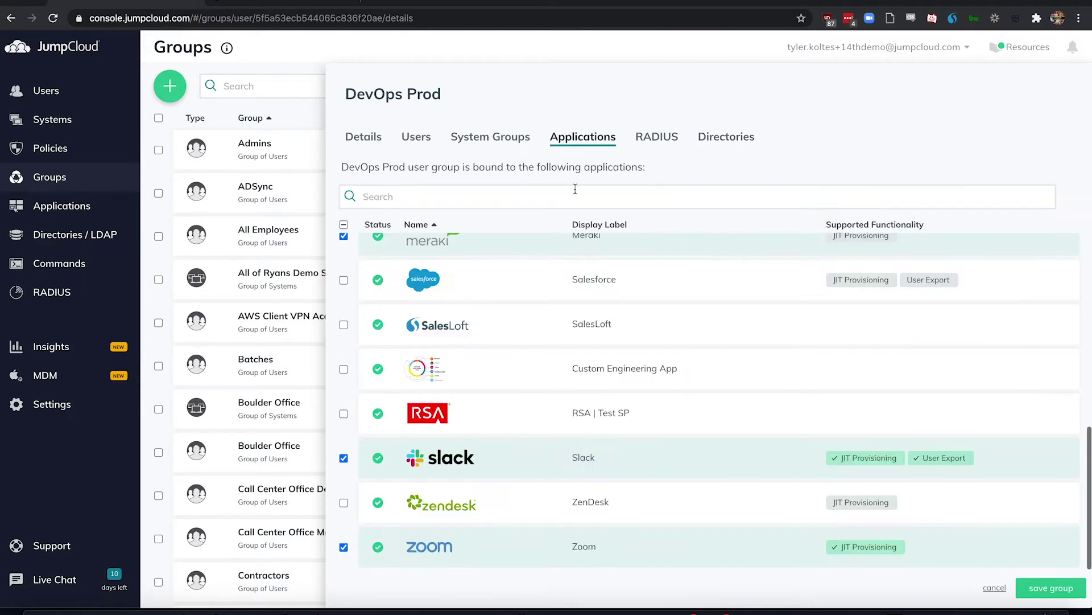
scroll(562, 345, "up", 2)
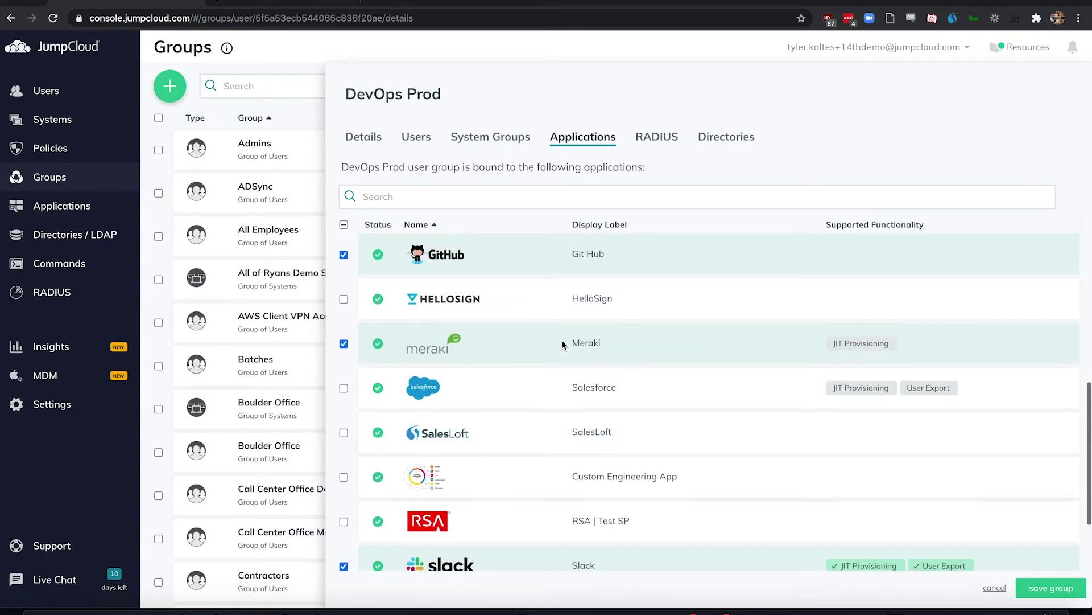
scroll(562, 345, "down", 2)
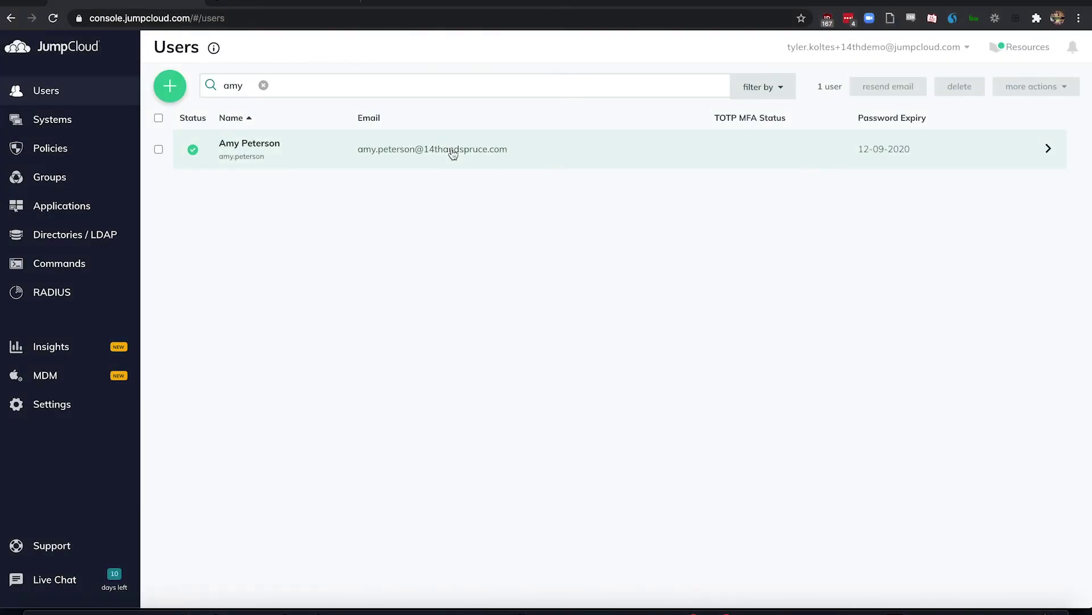
Step: List the 47 systems available to the new user, with her Macbook active
left_click(453, 154)
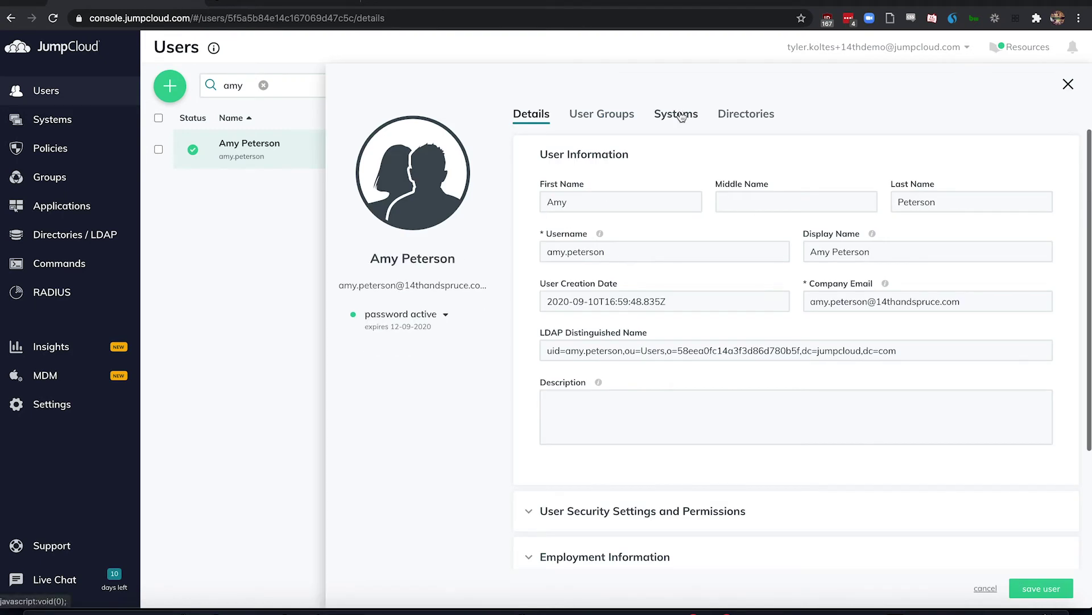
left_click(682, 117)
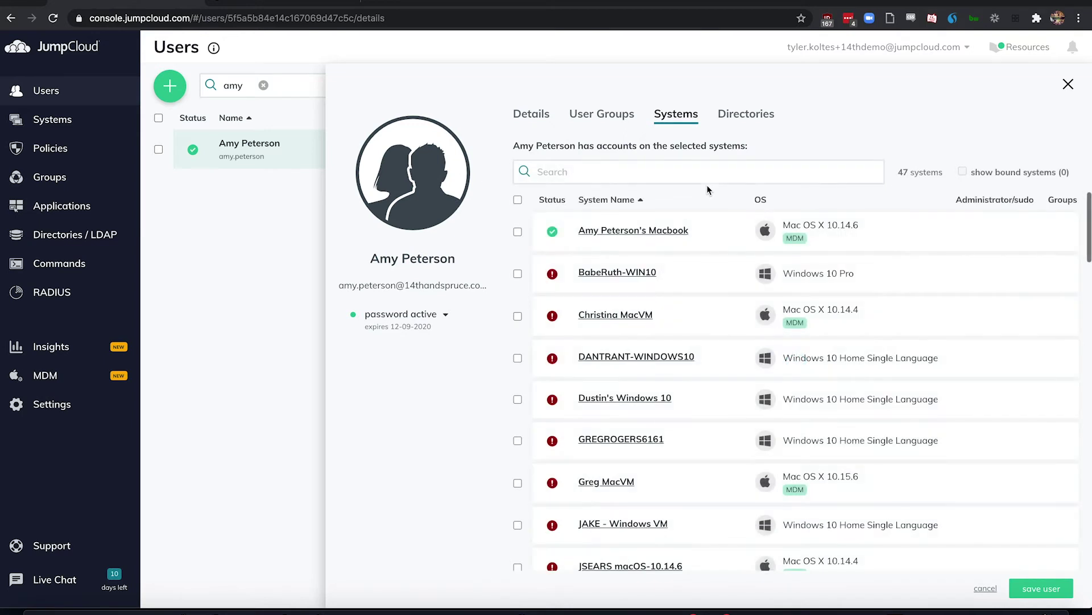
Step: Review the user's Macbook system record, the FileVault 2 Mac policy options and new-system instructions
left_click(642, 234)
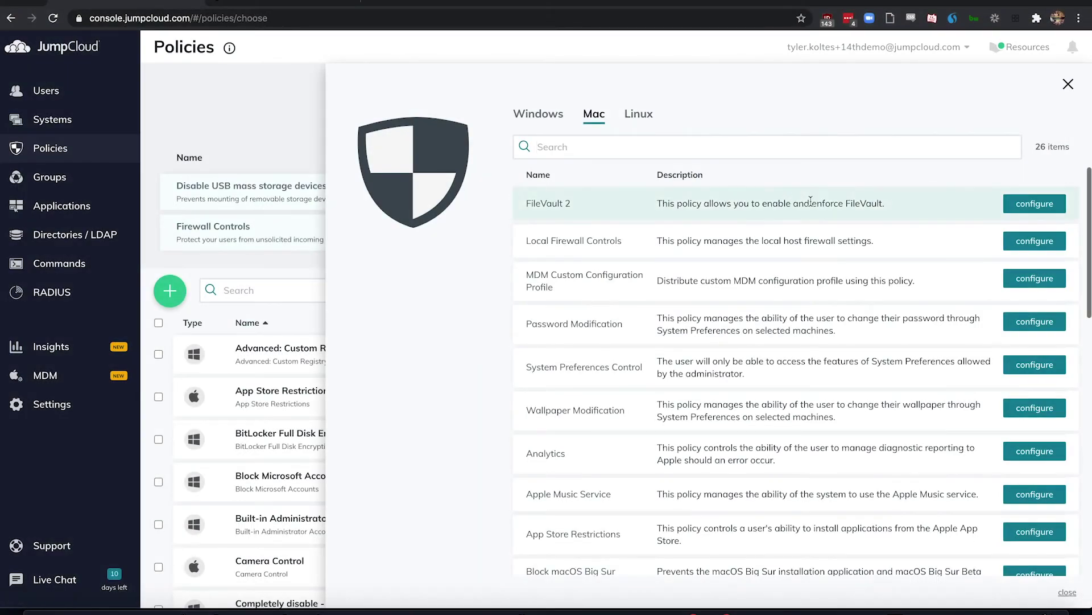
left_click(1039, 206)
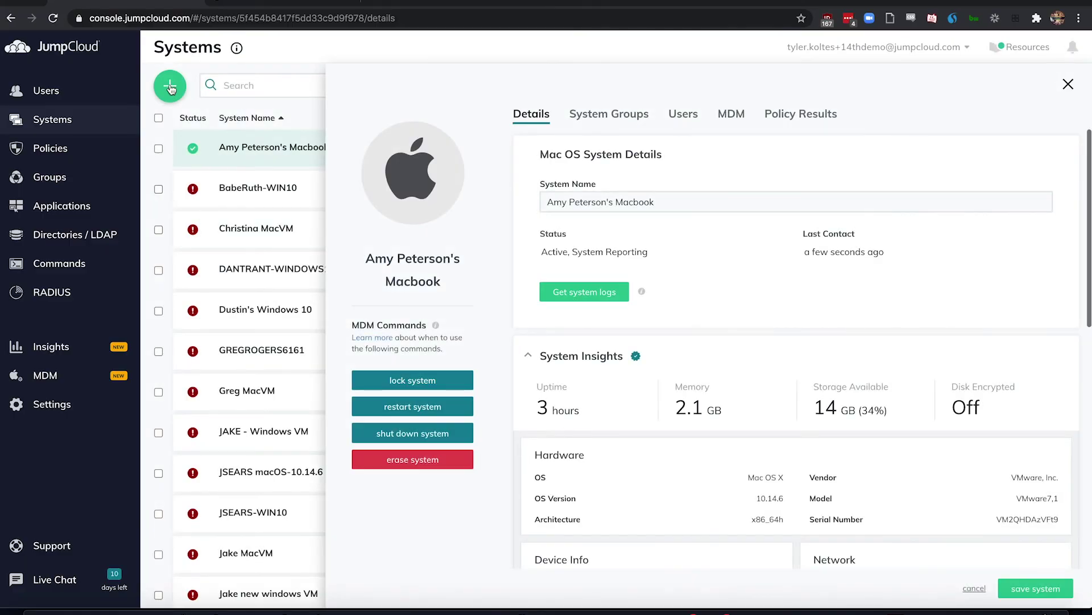
left_click(170, 86)
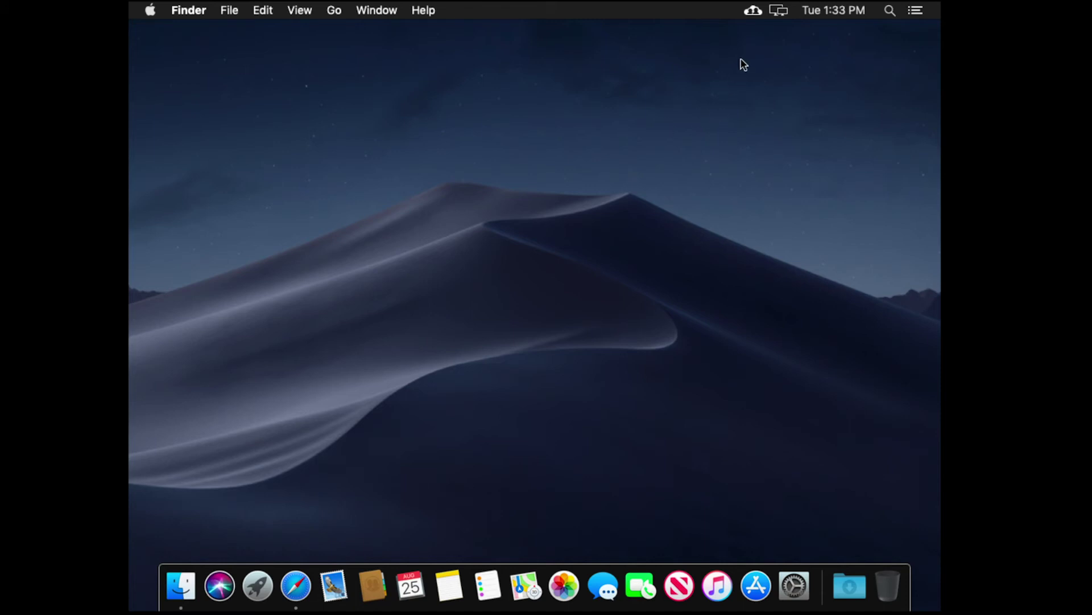
Step: Change the employee's JumpCloud password from the Mac menu-bar agent, entering current and new passwords
left_click(757, 8)
mouse_move(795, 147)
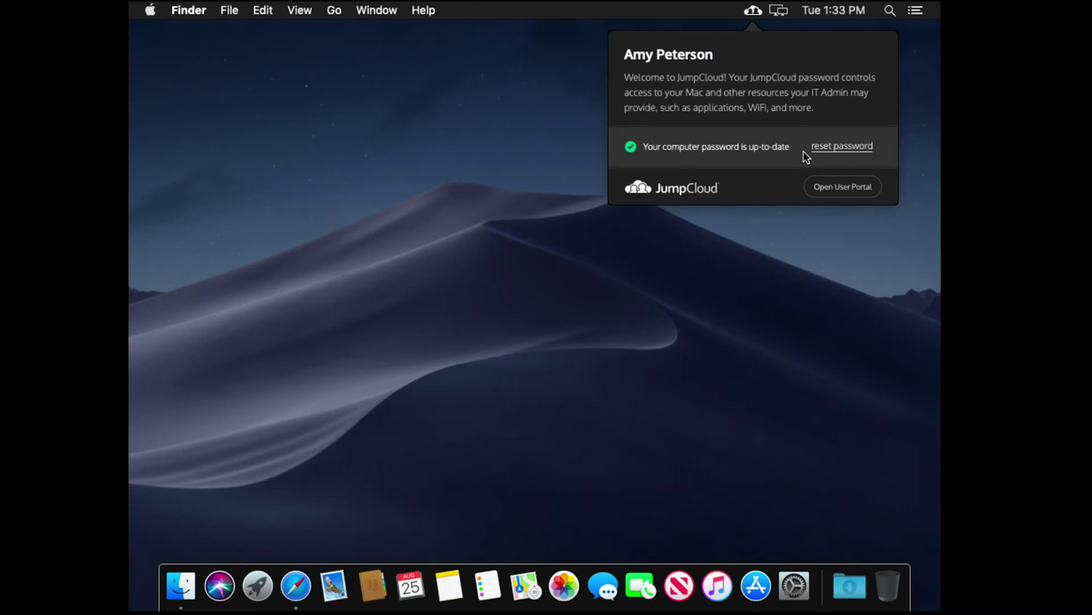
left_click(834, 148)
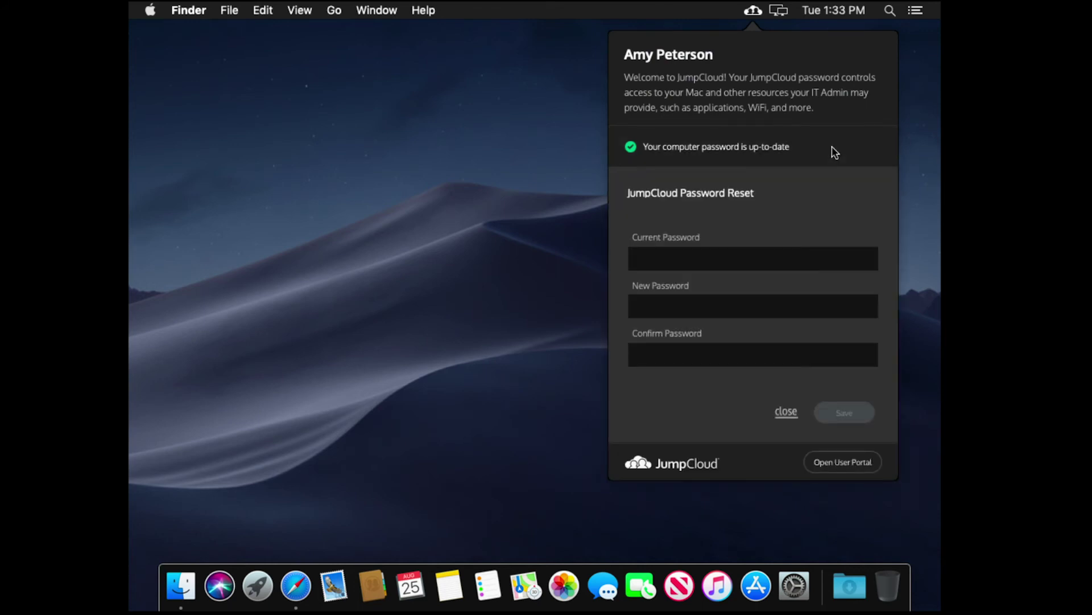
left_click(737, 263)
type("•••••••••••")
key("Tab")
type("•••••••••••")
left_click(775, 347)
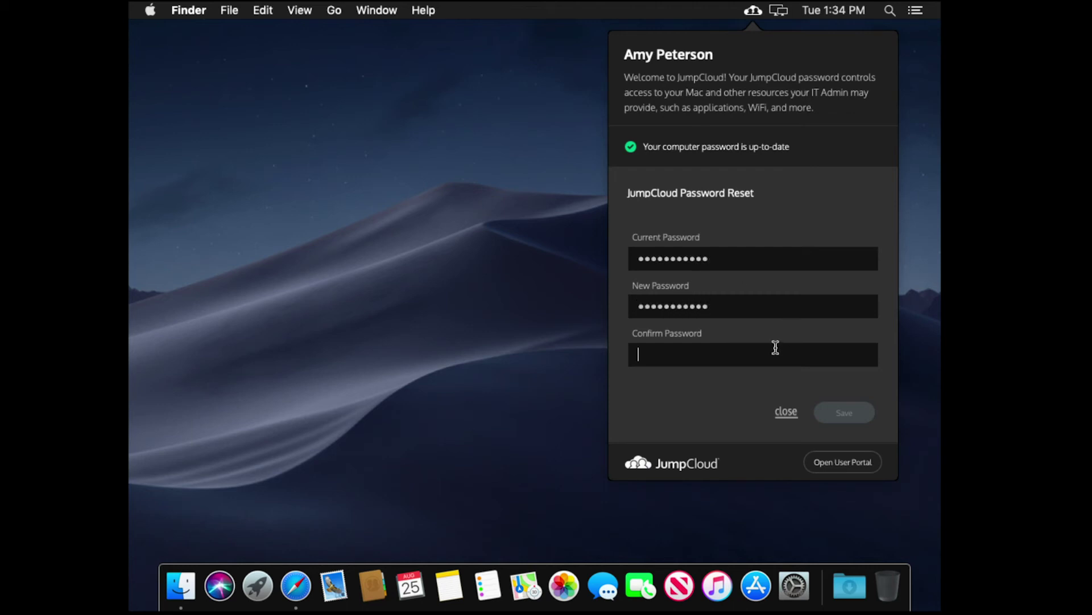
type("•••••••••••")
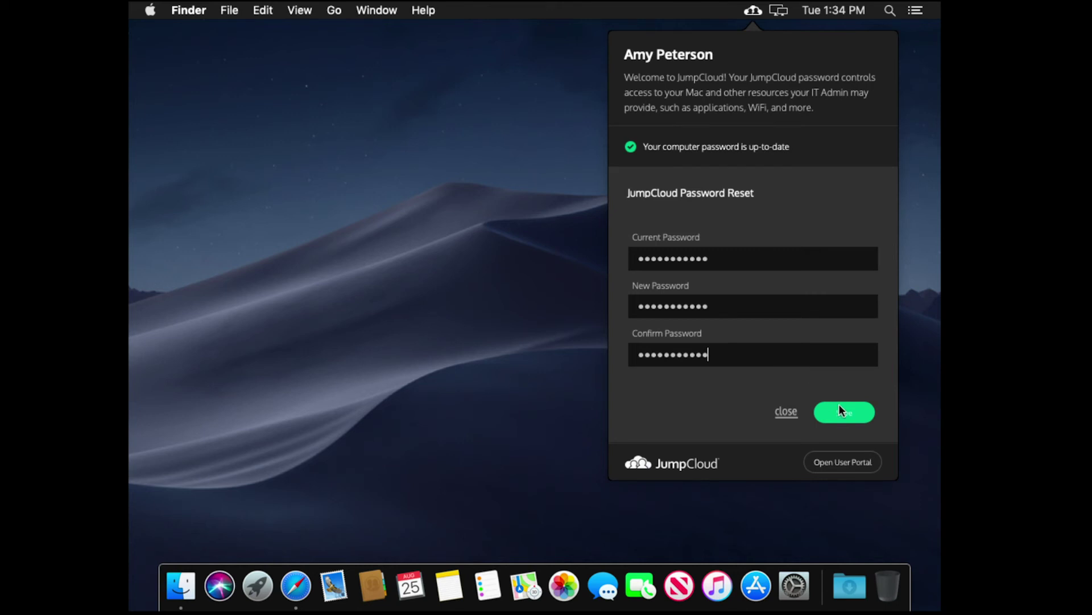
left_click(850, 415)
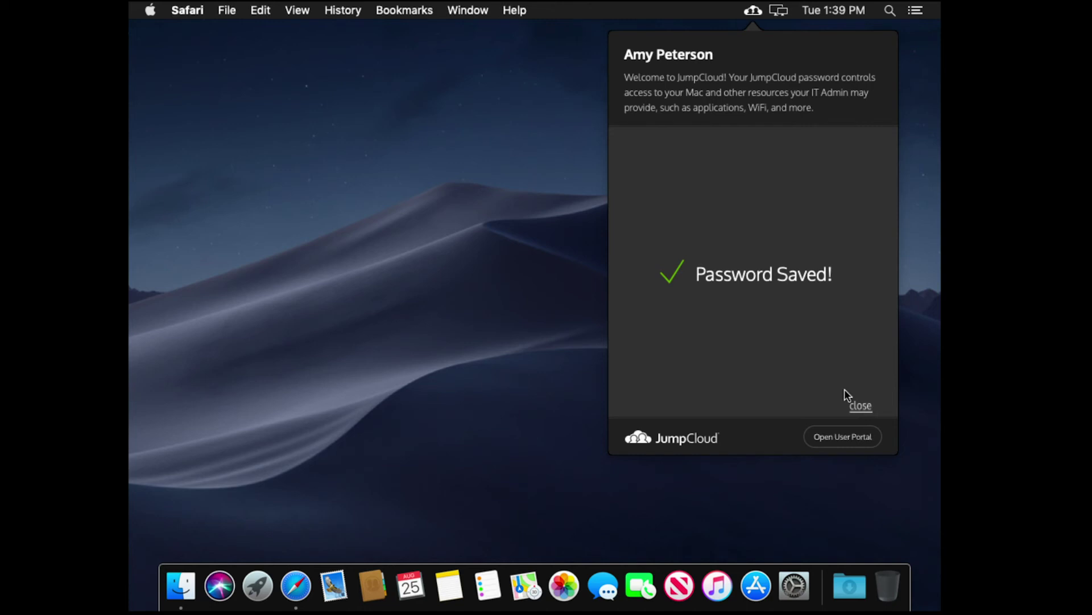
Step: Open the user's portal, launch AWS into its Management Console in a new tab, and return to the portal
left_click(842, 435)
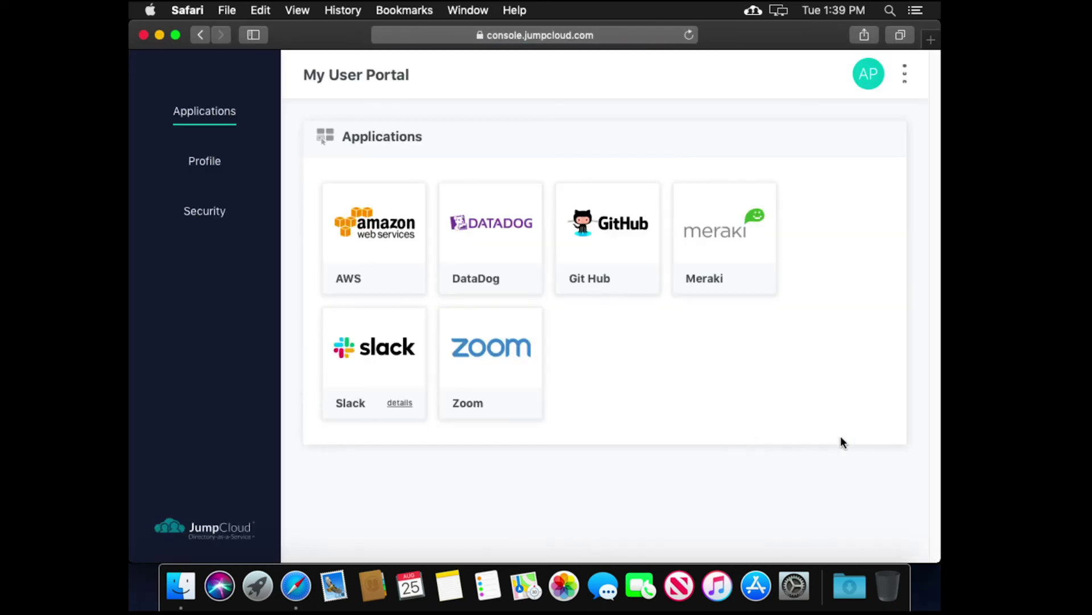
left_click(365, 226)
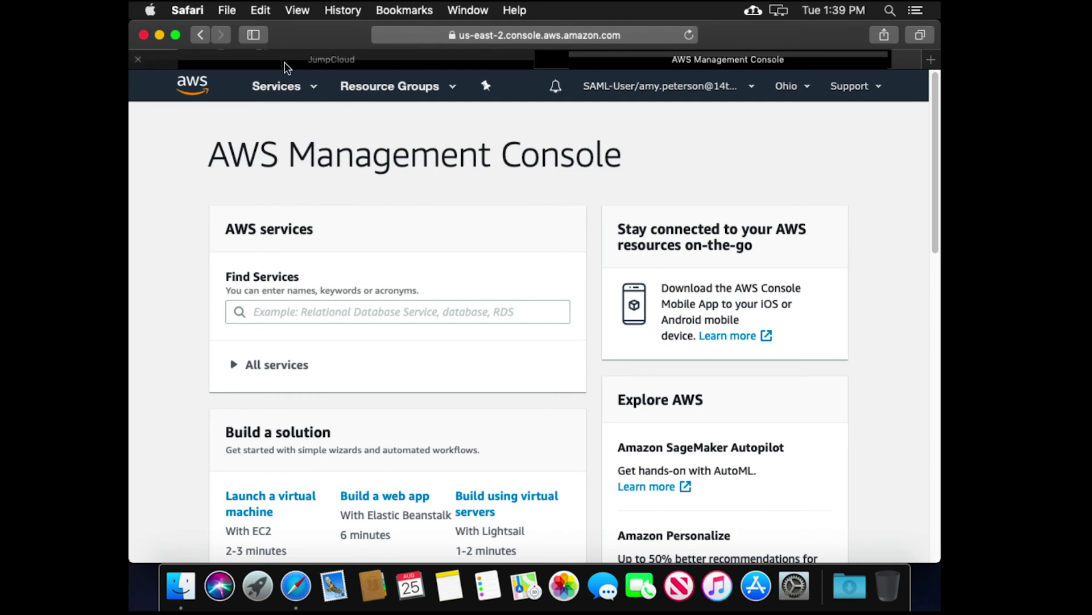
left_click(298, 60)
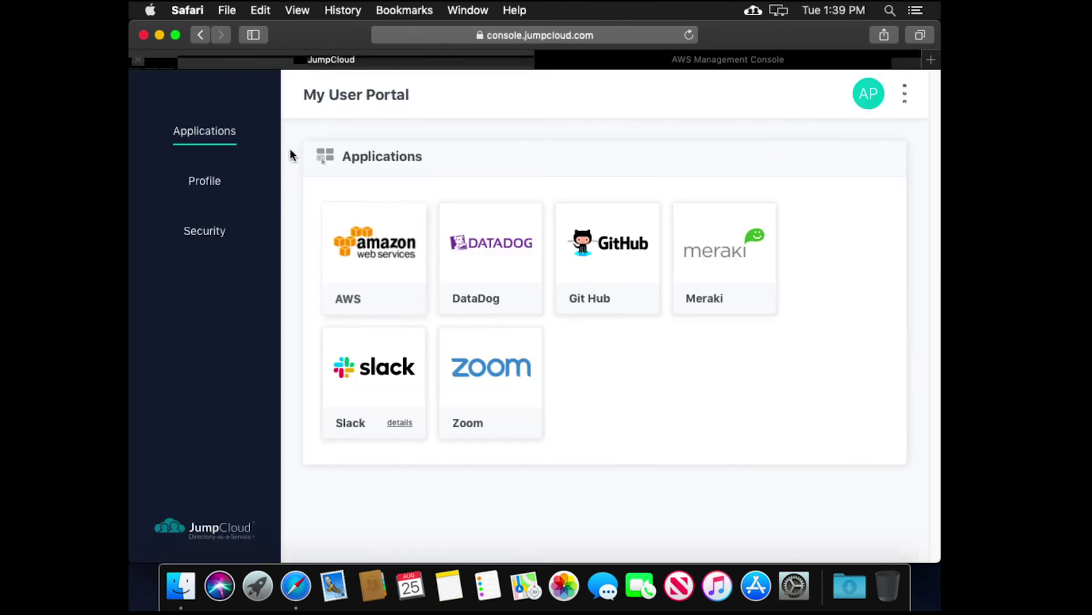
Step: Go to the portal's Security settings and start adding a new SSH key
left_click(205, 239)
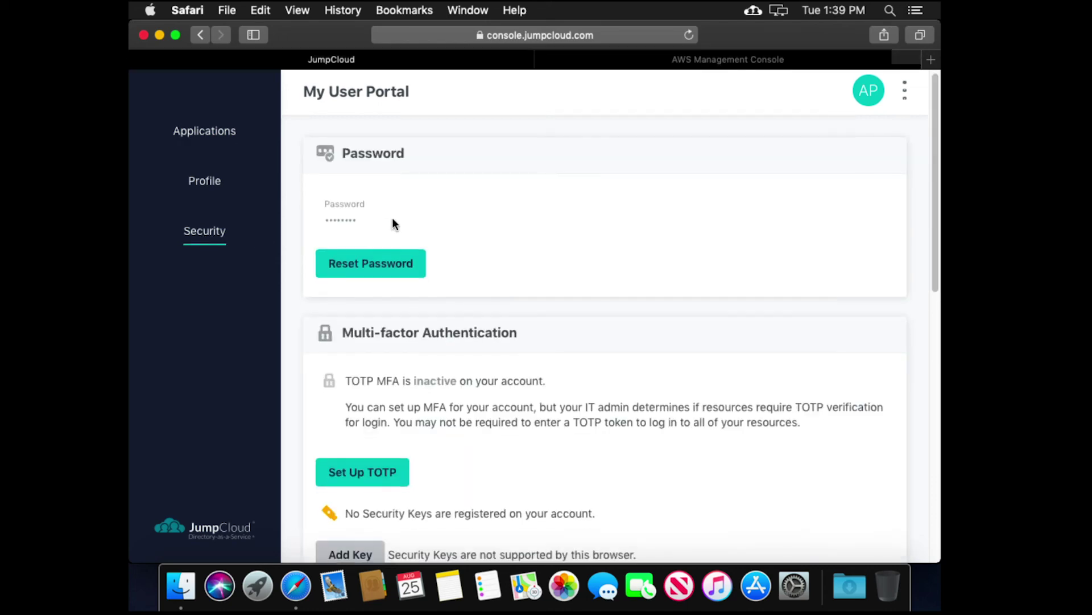
scroll(393, 222, "down", 5)
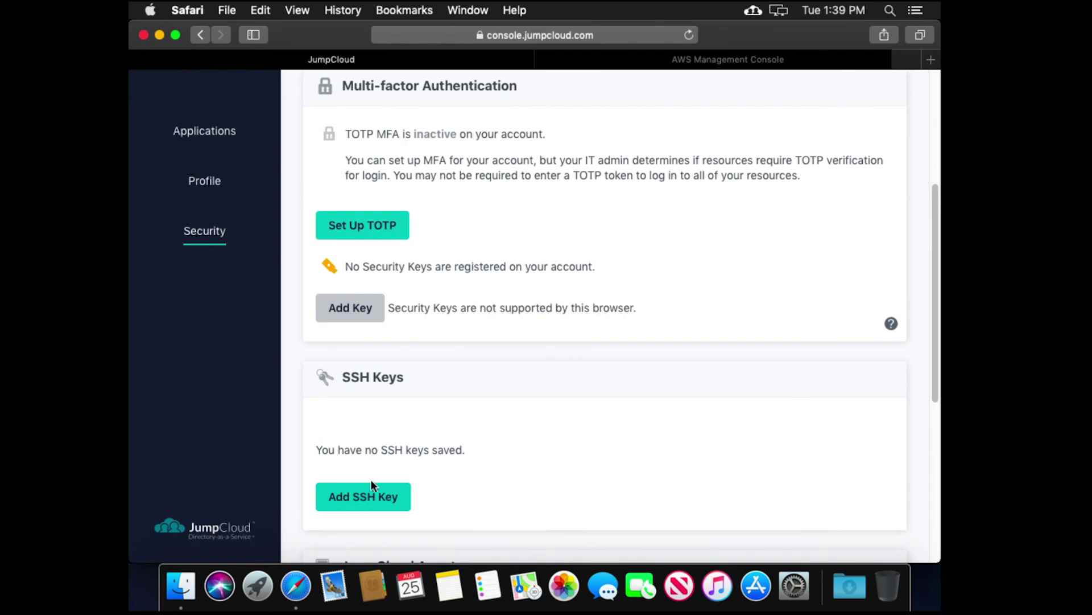
left_click(371, 496)
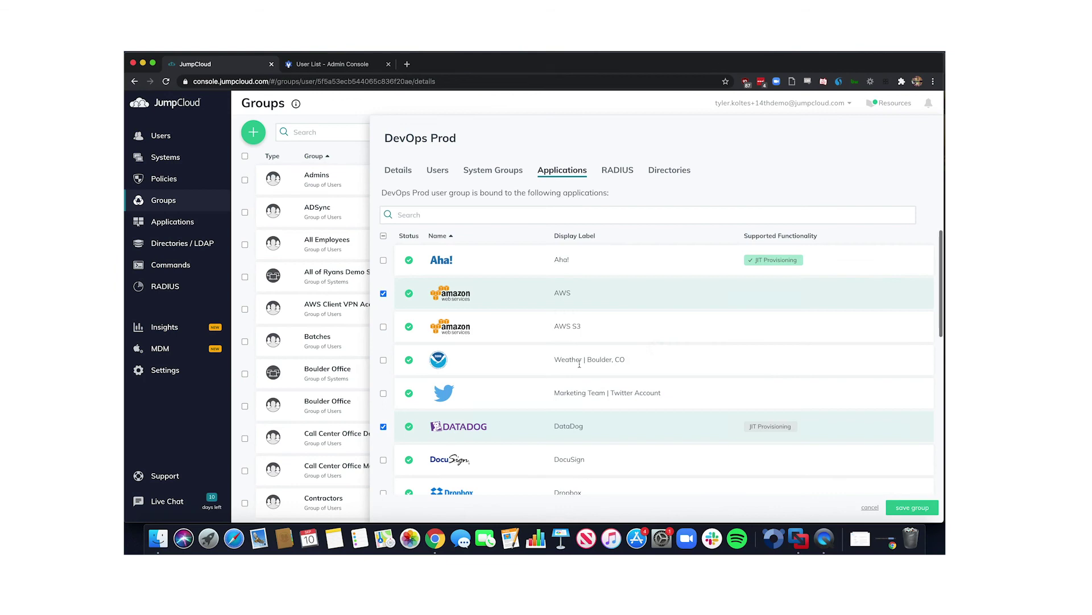
Step: Show the Mac's MDM details and Policy Results, where JumpCloud MDM Enrollment reports success
scroll(579, 363, "down", 10)
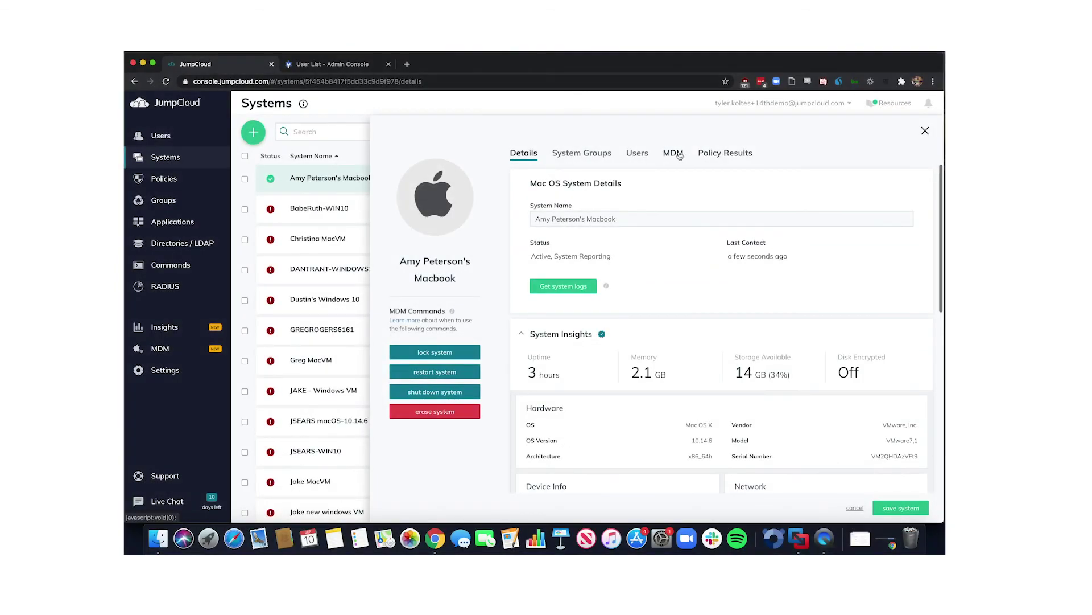
left_click(675, 154)
left_click(709, 154)
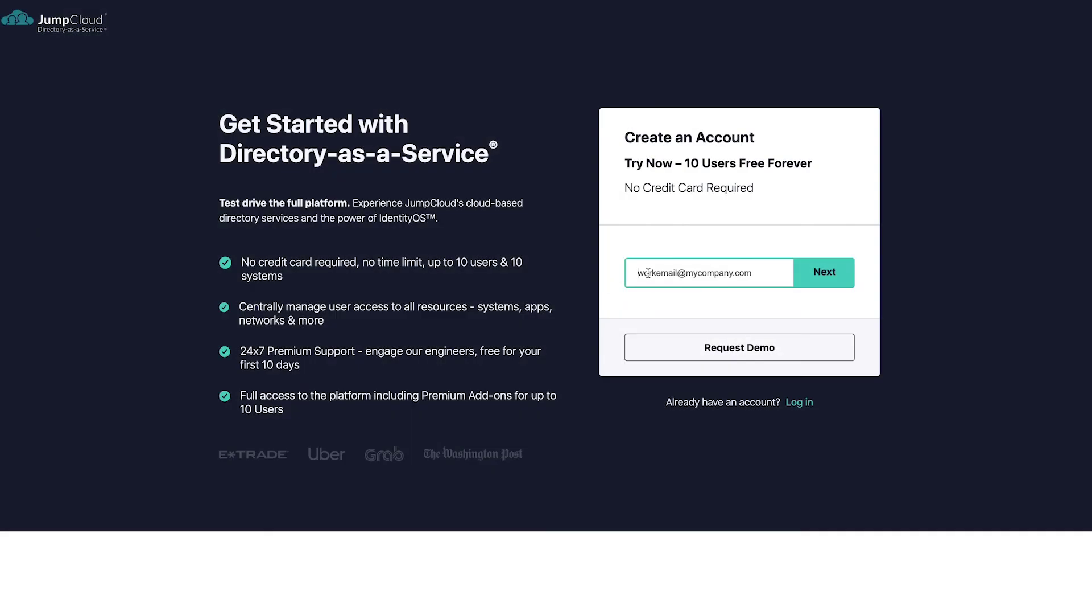
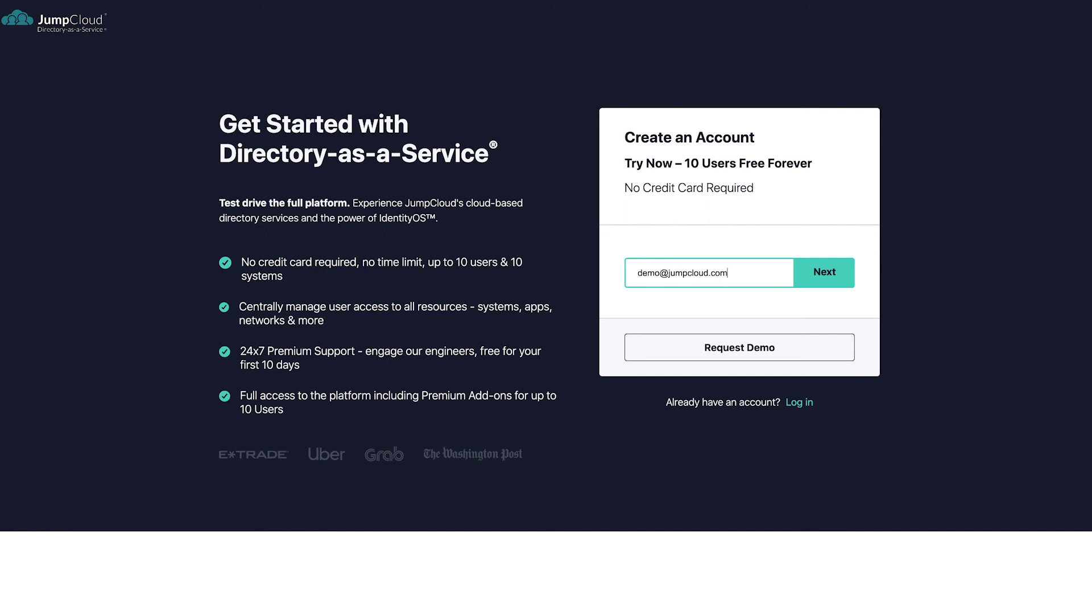
Step: Submit a work e-mail for the free account, then enter the first name and move to Last name
key("Return")
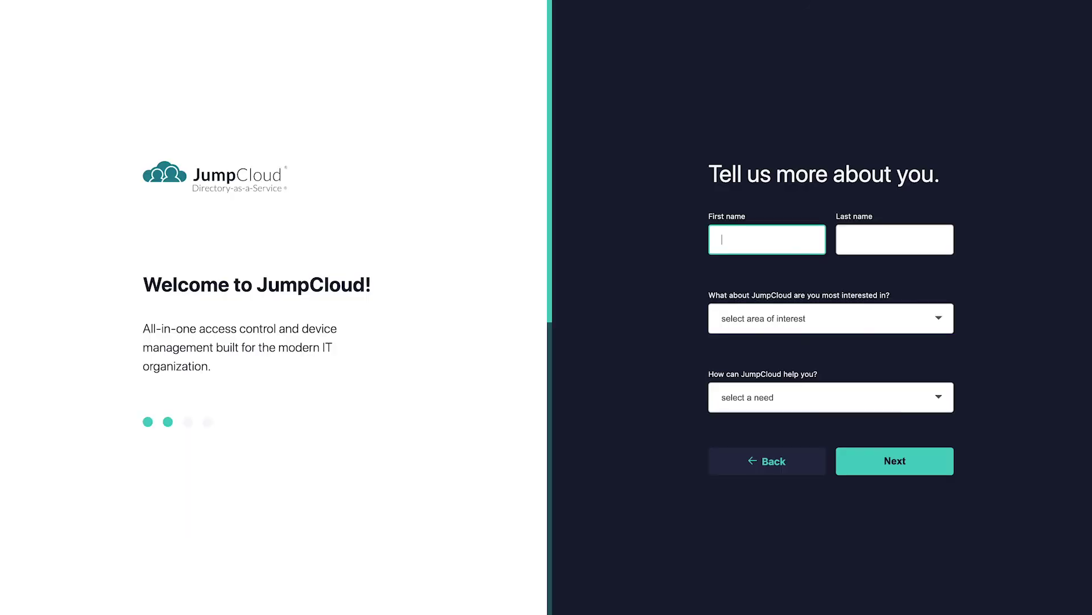
type("Demo")
key("Tab")
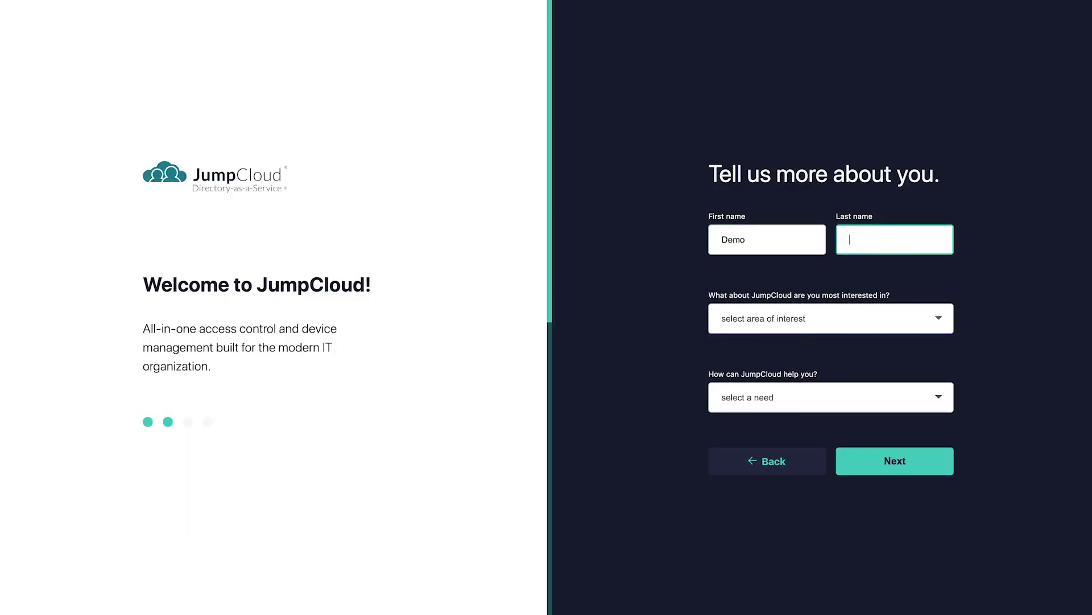